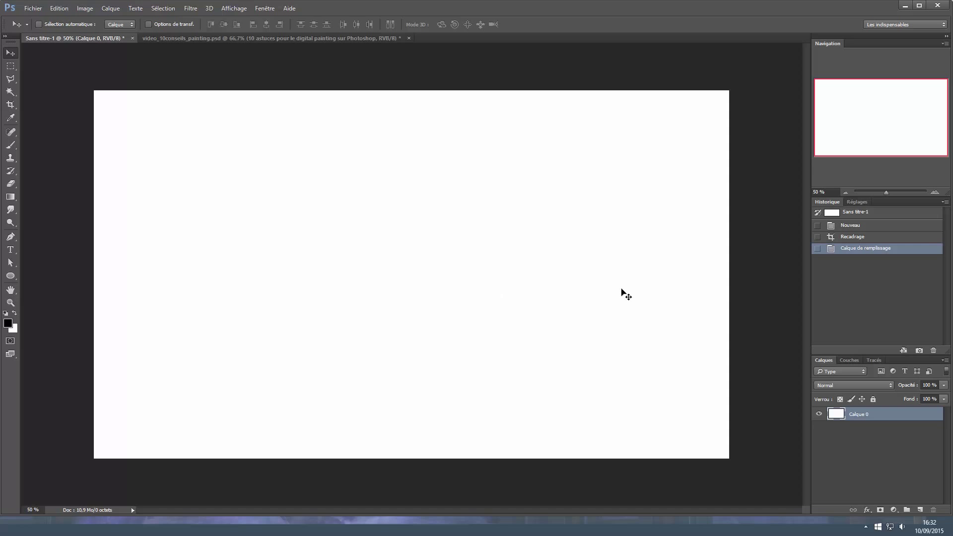
Create a new blank RGB document, 2560 × 1080 pixels at 72 pixels/inch with a white background.
key(ctrl+n)
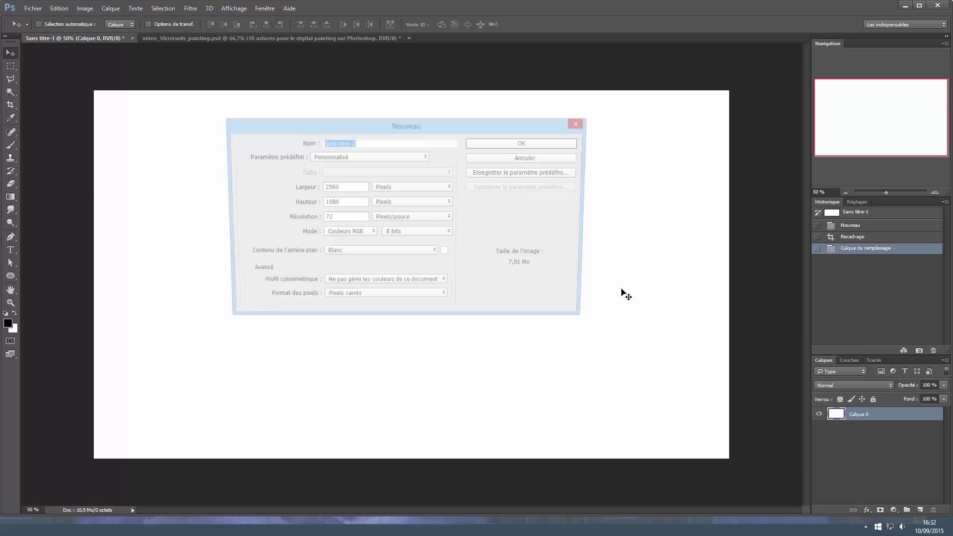
key(Return)
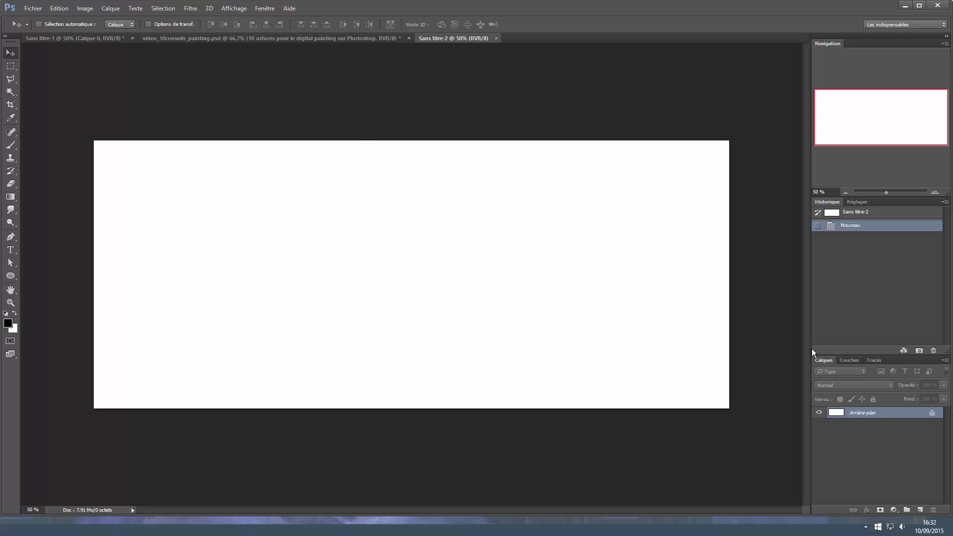
click(259, 10)
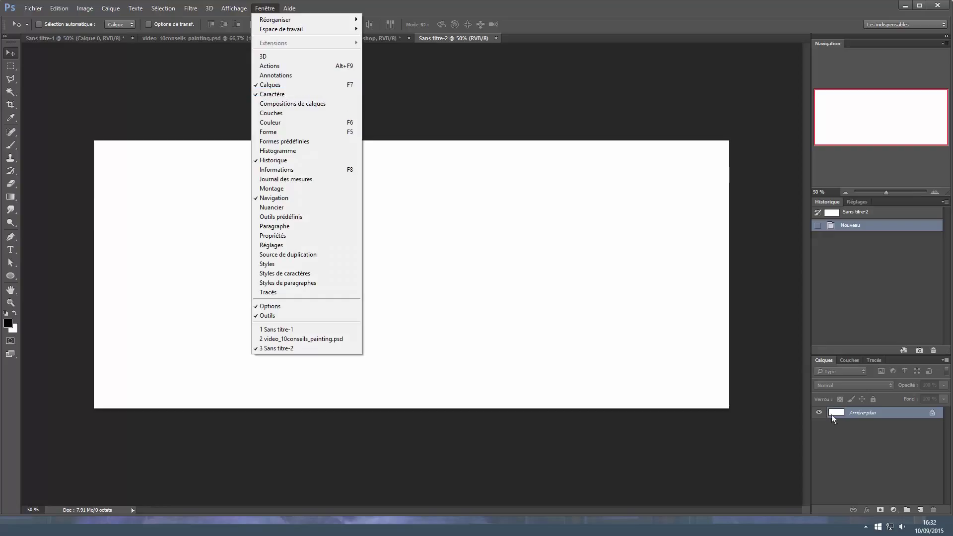
click(867, 443)
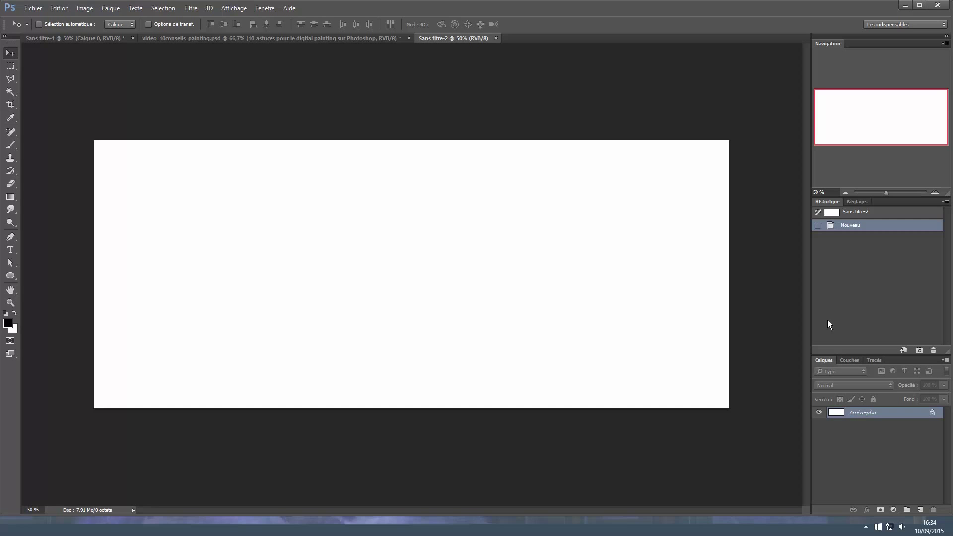
Paint a wide green zigzag with the Brush on the background layer, and a smaller red zigzag over its last loop.
key(b)
key(b)
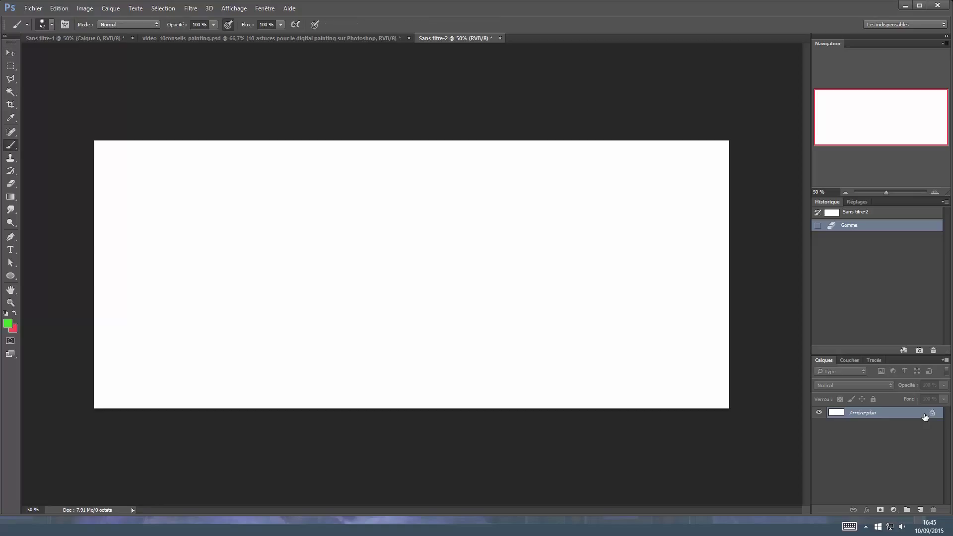
mouse_move(222, 181)
mouse_down()
mouse_move(232, 298)
mouse_move(474, 206)
mouse_up()
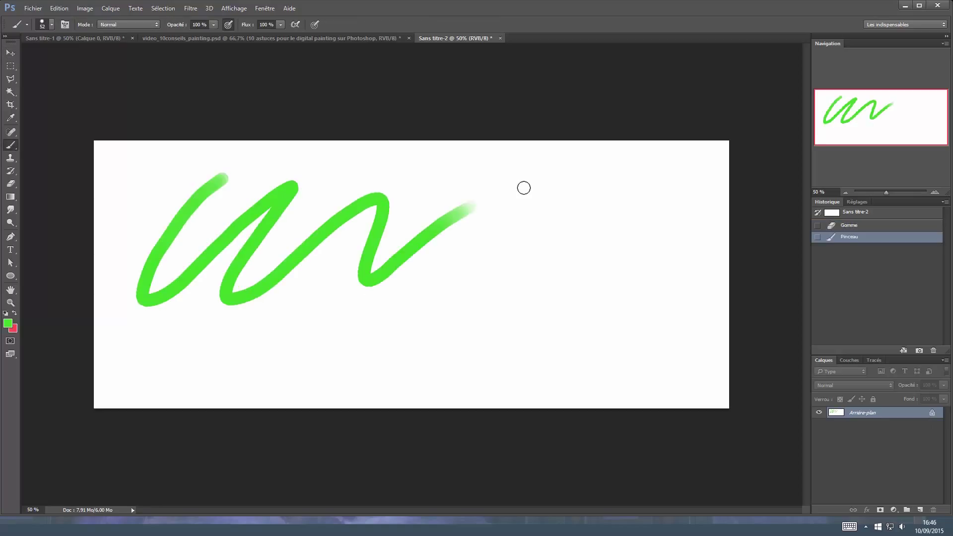
key(x)
mouse_move(385, 215)
mouse_down()
mouse_move(352, 267)
mouse_move(398, 271)
mouse_up()
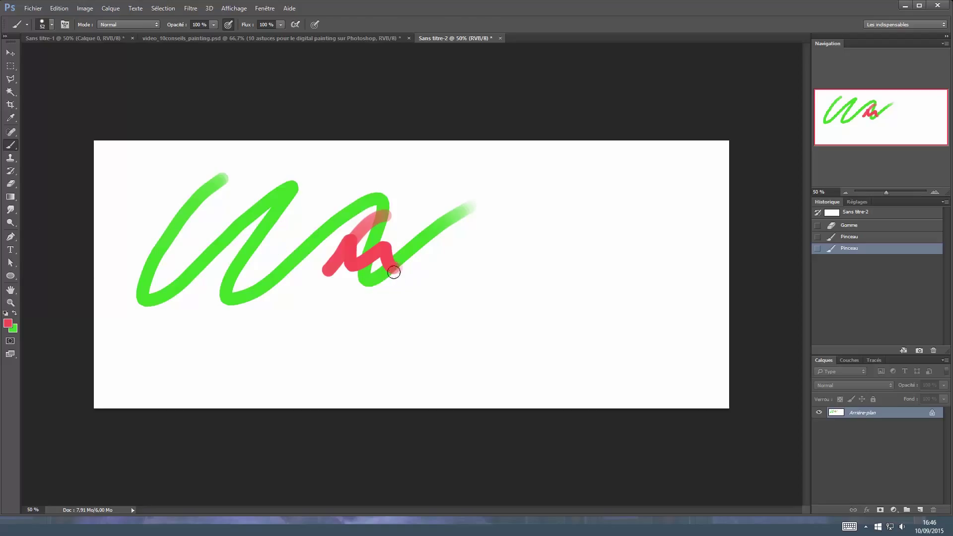
Apply a Gaussian Blur with a radius of 10 pixels to the painted background layer.
key(v)
click(193, 10)
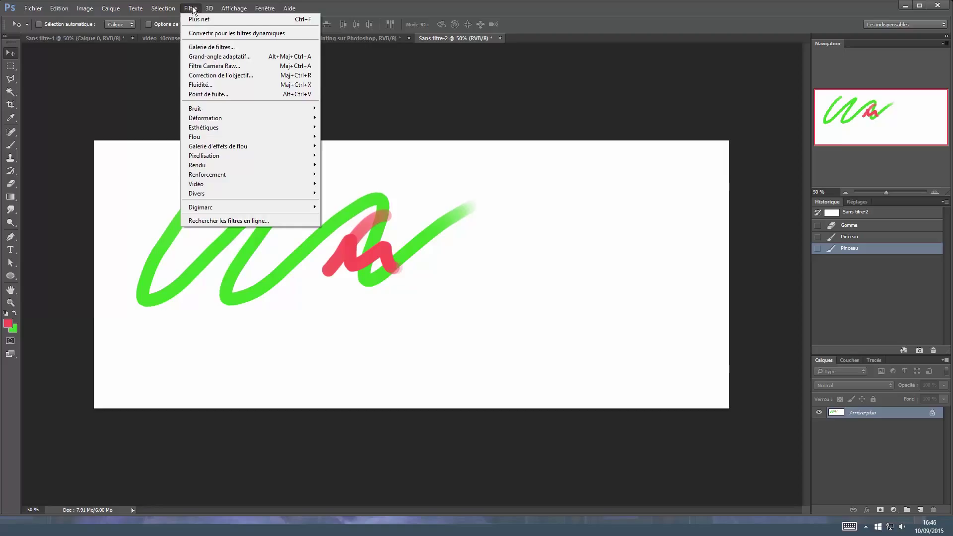
mouse_move(216, 136)
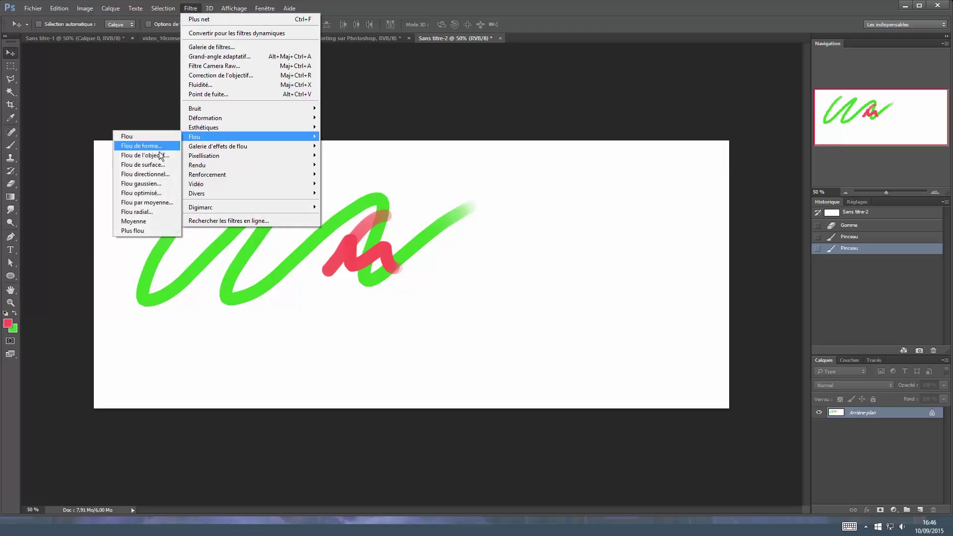
click(149, 186)
drag(61, 205, 559, 85)
drag(493, 243, 508, 243)
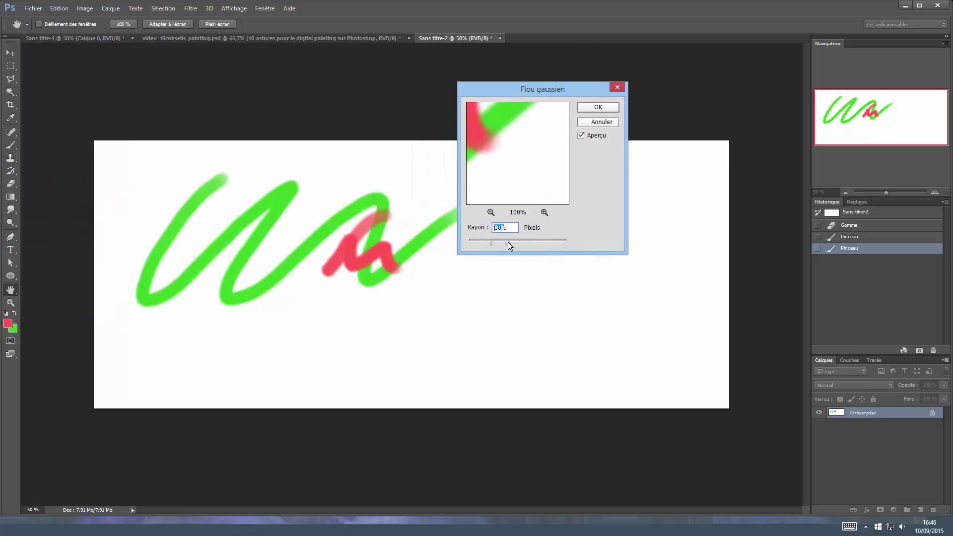
click(604, 108)
Paint over the blurred zigzags with a large green brush to form one broad green shape.
key(b)
key(x)
mouse_move(392, 211)
mouse_down()
mouse_move(366, 222)
mouse_move(285, 222)
mouse_move(273, 307)
mouse_move(585, 273)
mouse_move(408, 247)
mouse_move(477, 214)
mouse_up()
Duplicate the painted background onto a new layer, and offset that layer and a second copy of it up and to the right.
key(v)
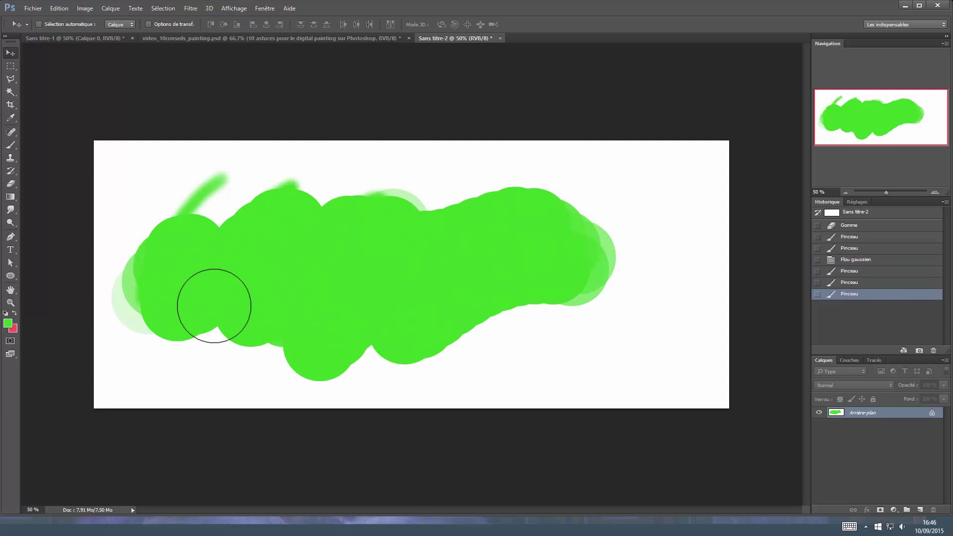
key(ctrl+j)
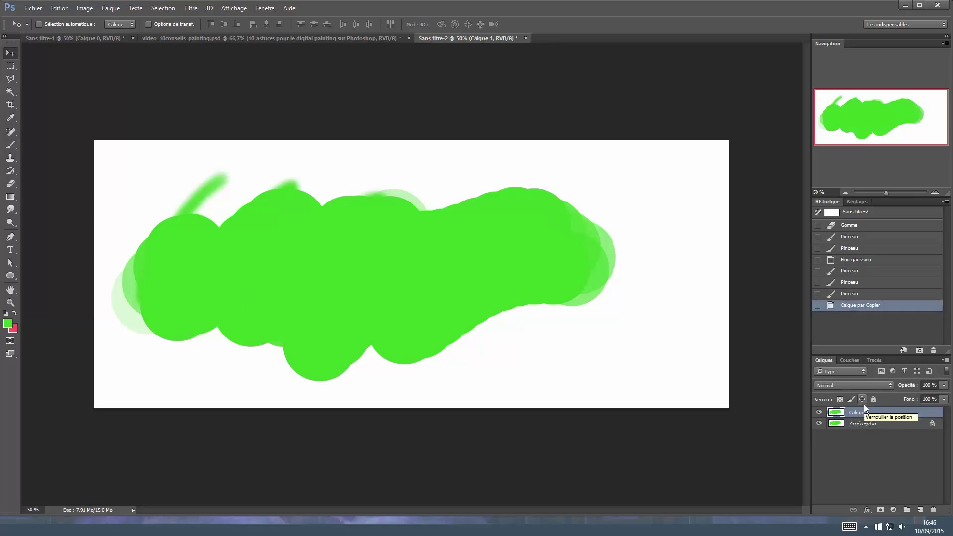
right_click(883, 413)
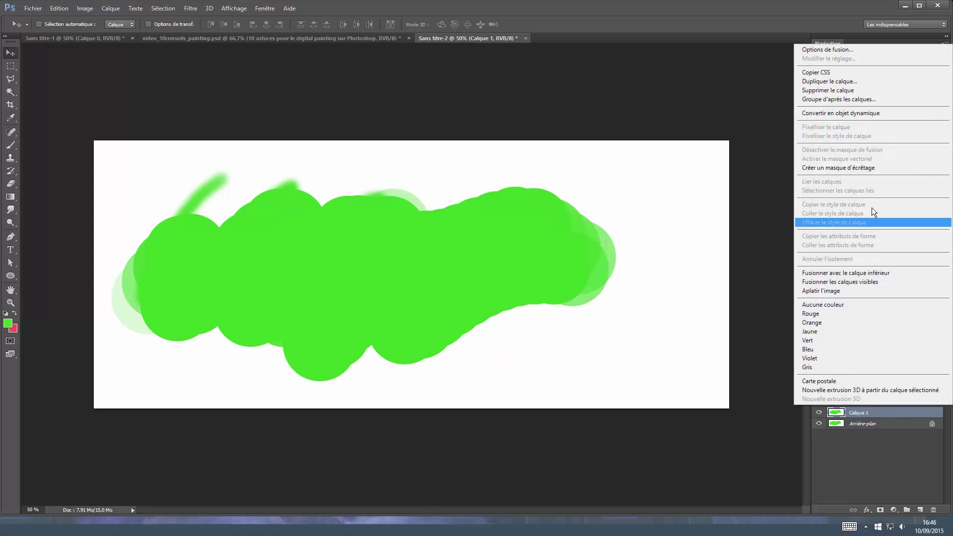
click(768, 305)
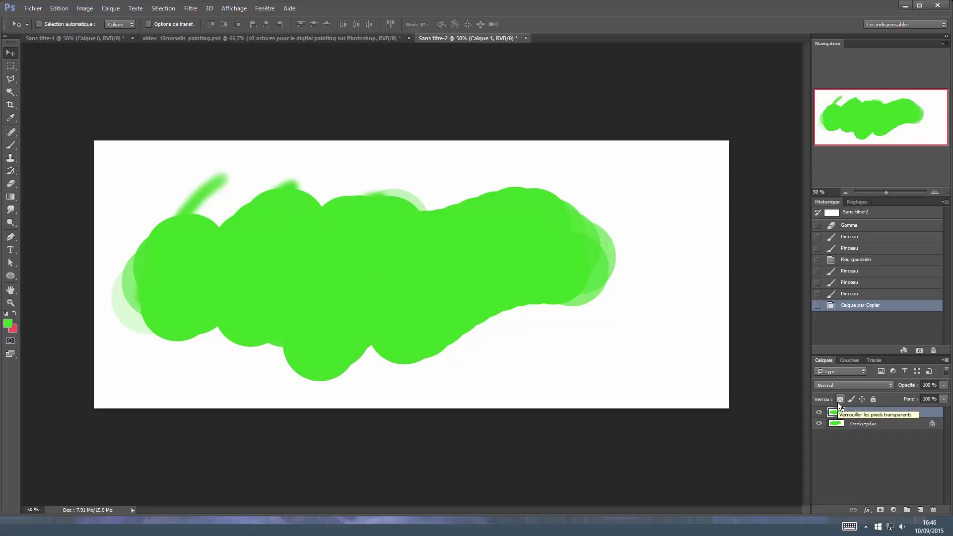
drag(379, 302, 316, 228)
key(ctrl+j)
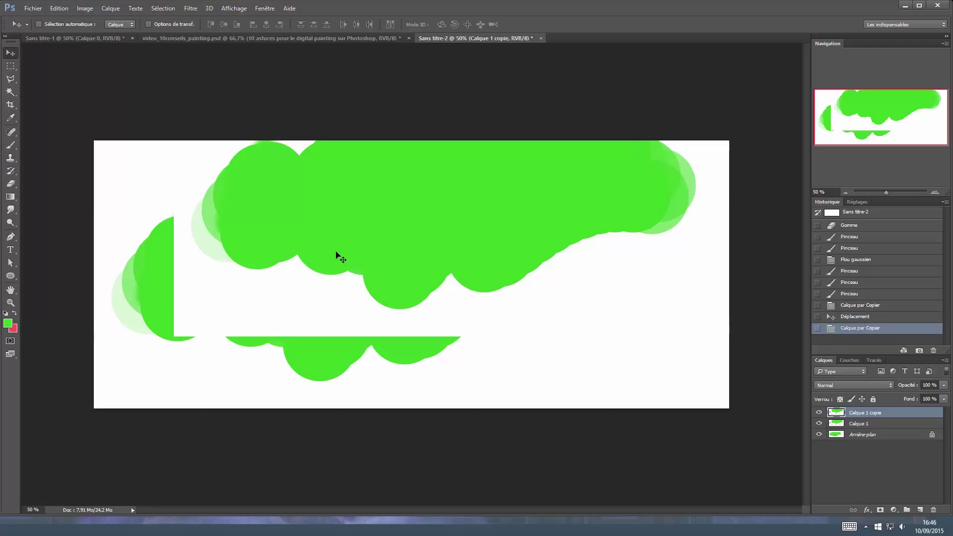
drag(275, 324, 370, 231)
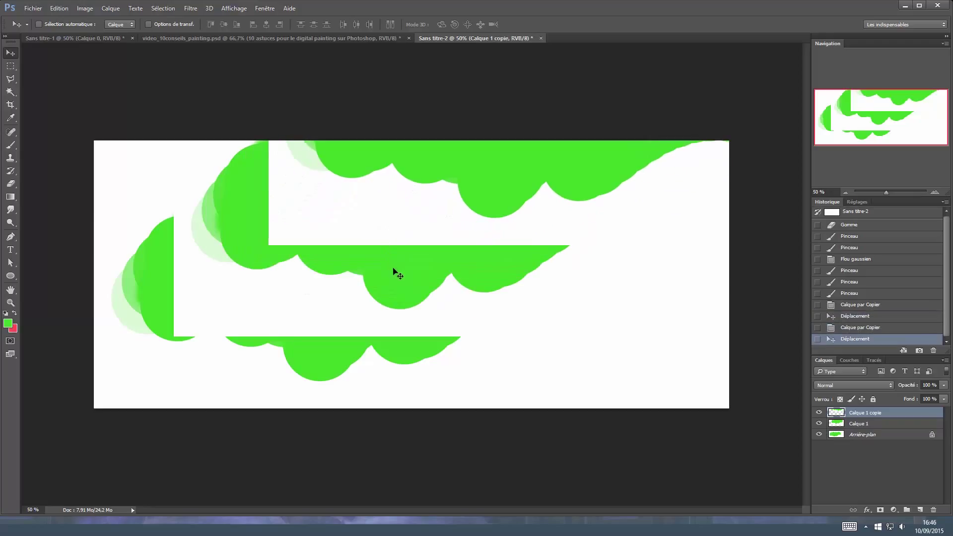
Delete both duplicated layers, leaving only the background layer.
key(Delete)
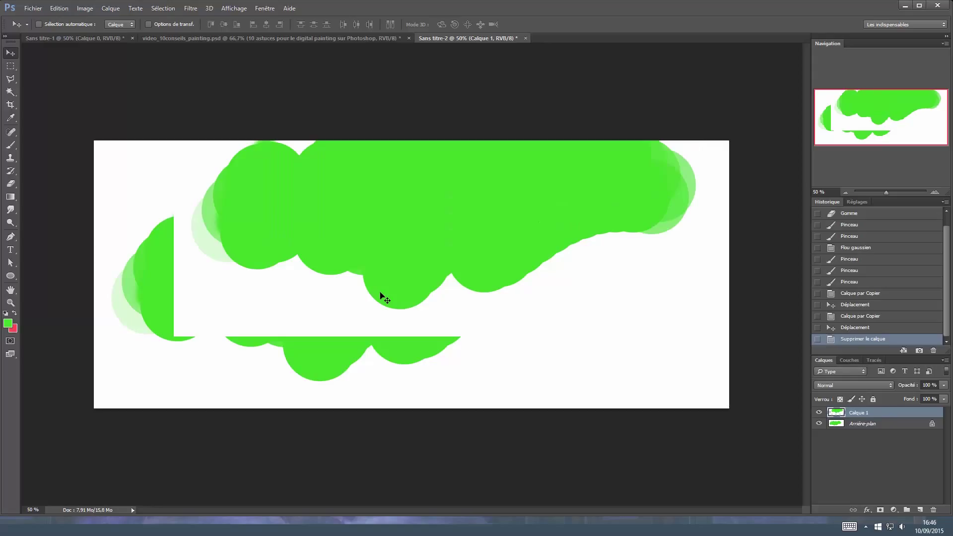
key(Delete)
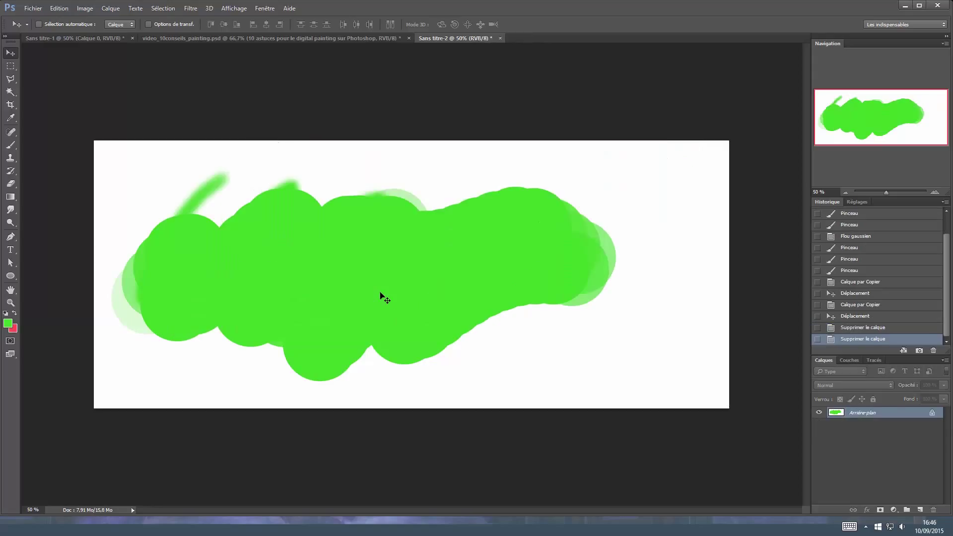
key(ctrl+z)
key(ctrl+z)
Add a new empty layer above the background and set the brush size to 43 px.
click(920, 511)
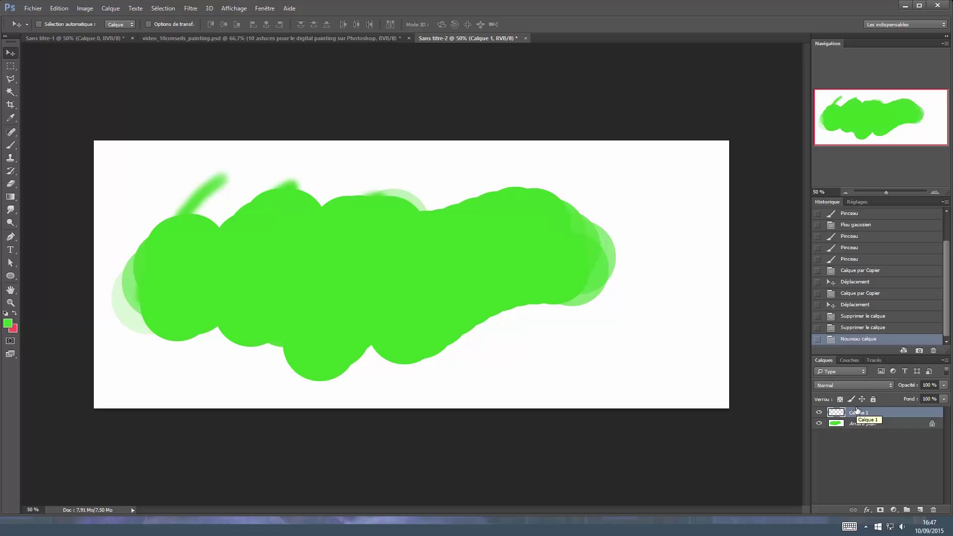
key(ctrl+z)
key(ctrl+z)
key(b)
right_click(199, 213)
click(269, 234)
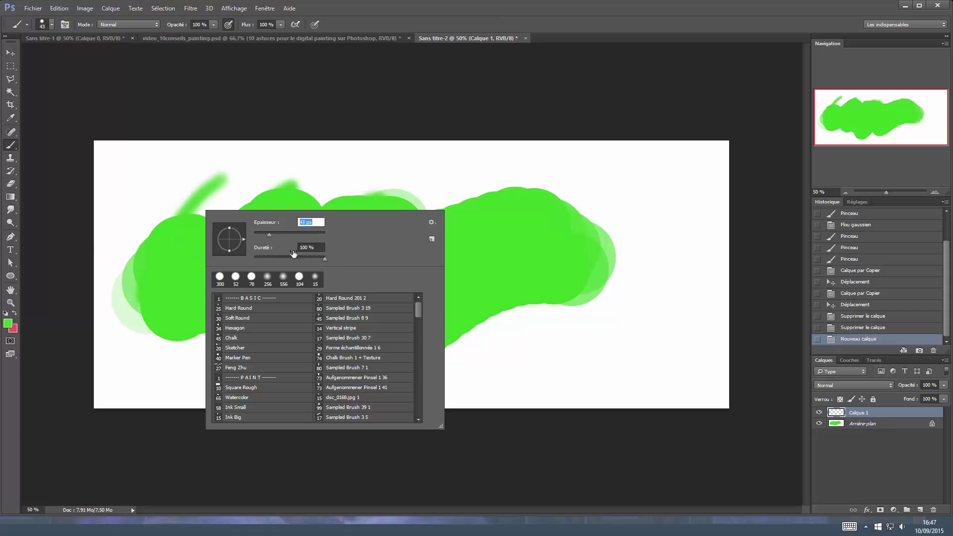
click(410, 43)
Paint a red face with two round eyes and an open smile on the new layer, and move it to the canvas's upper-left corner.
key(x)
mouse_move(184, 226)
mouse_down()
mouse_move(192, 212)
mouse_move(185, 229)
mouse_move(251, 209)
mouse_move(221, 221)
mouse_up()
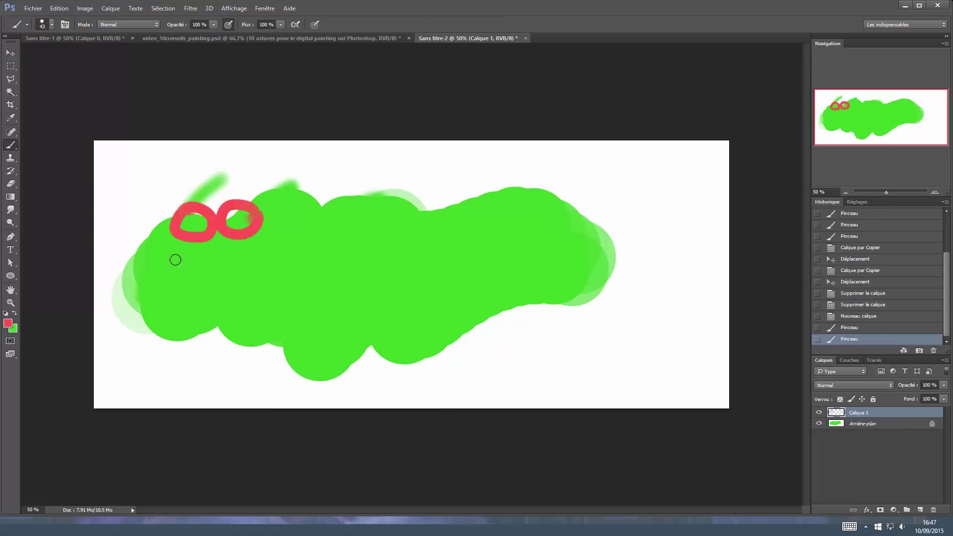
drag(174, 259, 252, 263)
drag(173, 256, 250, 264)
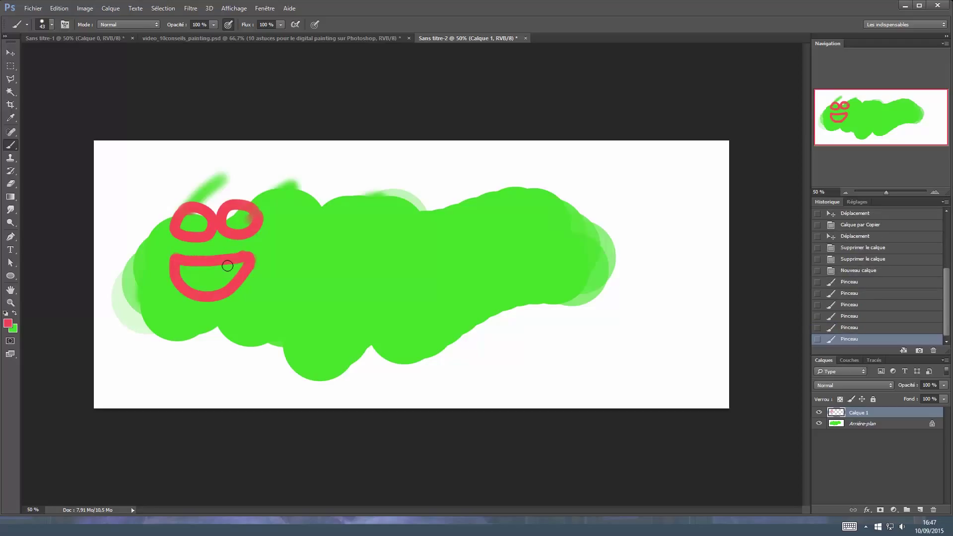
key(v)
drag(219, 230, 164, 179)
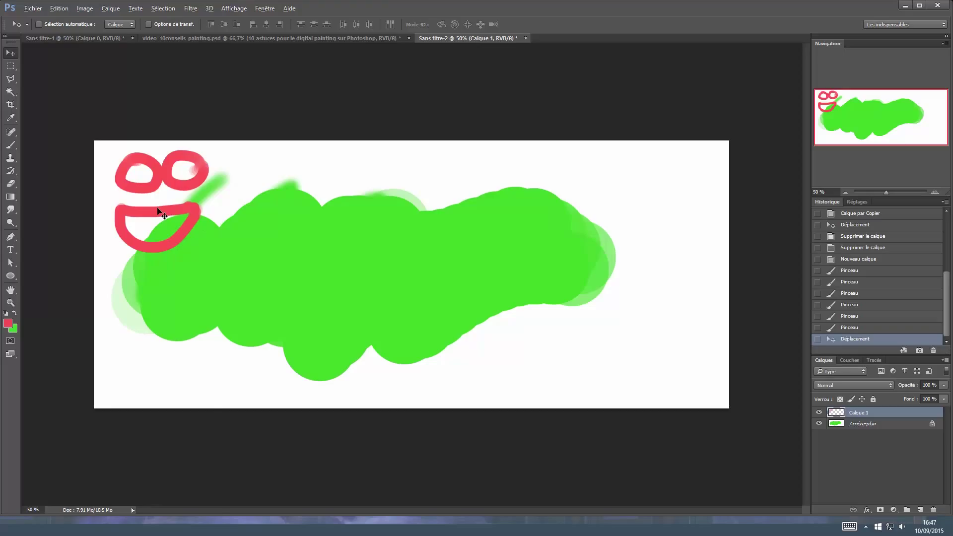
Try placing five copies of the red face across the green shape, and delete the copied layers.
drag(190, 207, 450, 304)
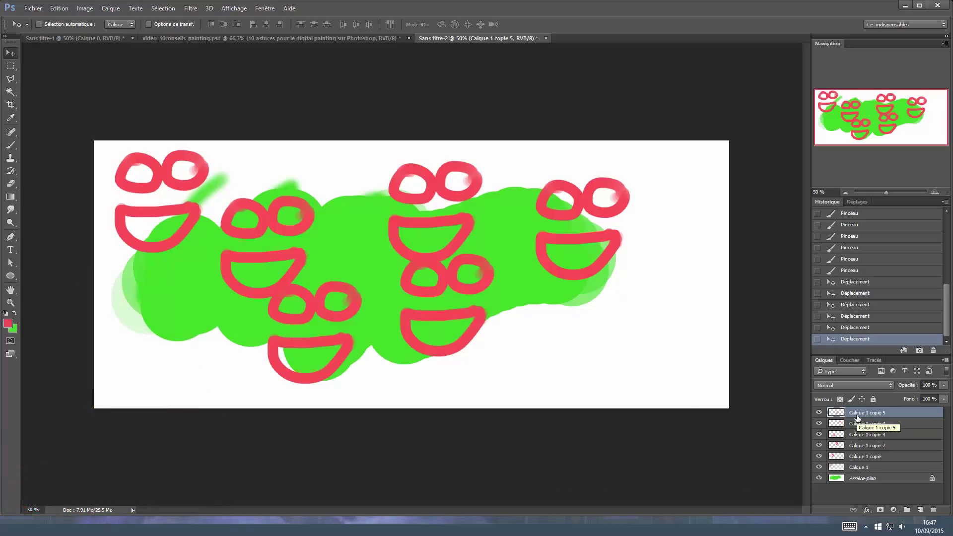
key(Delete)
key(Delete)
key(Delete)
key(Delete)
key(Delete)
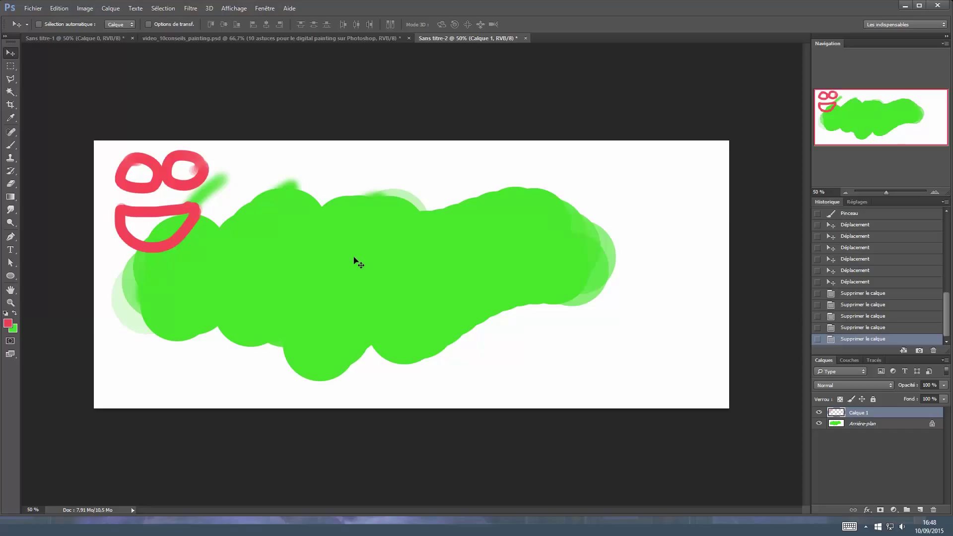
Add another empty layer and make a rectangular selection around the green shape's upper-right end.
click(921, 510)
key(m)
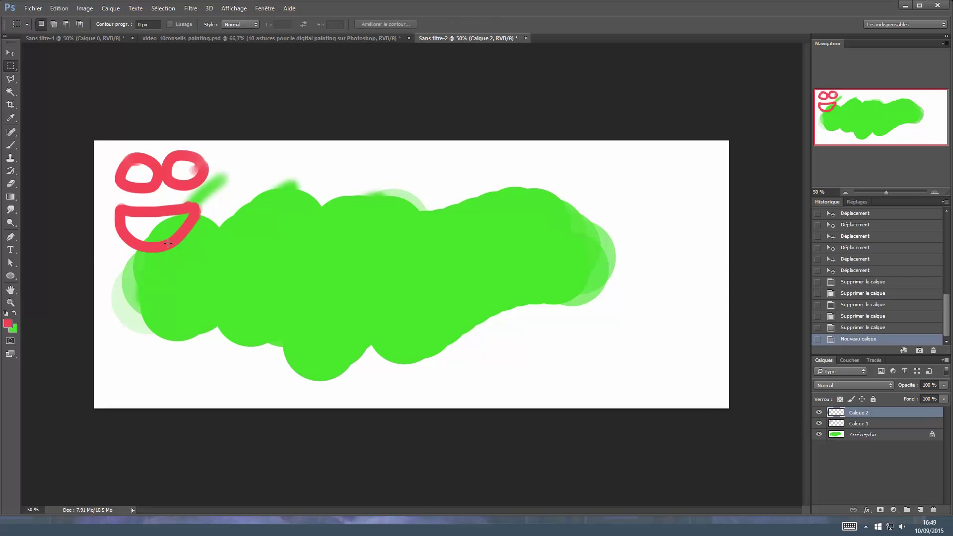
drag(501, 170, 606, 254)
Set the foreground colour to light blue #3ebefa for the Brush.
key(b)
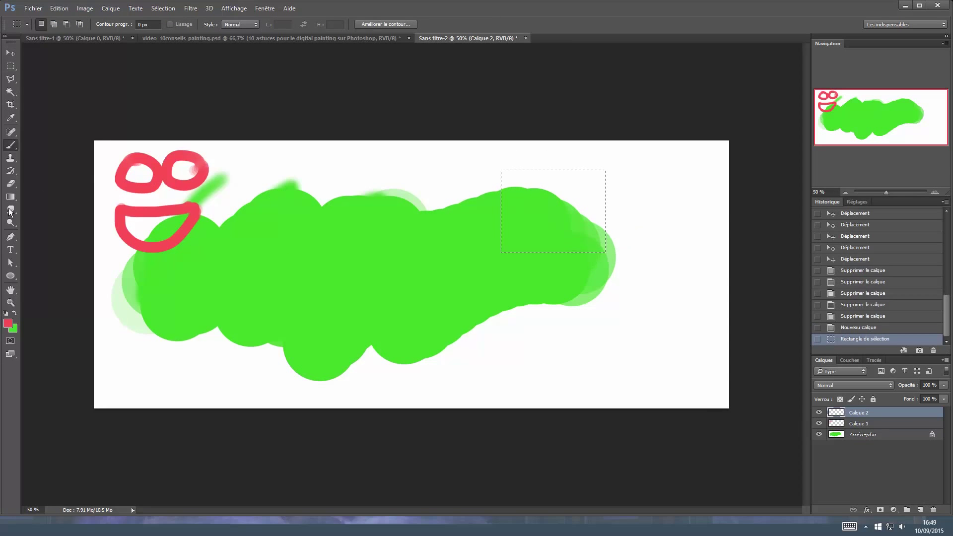
click(7, 324)
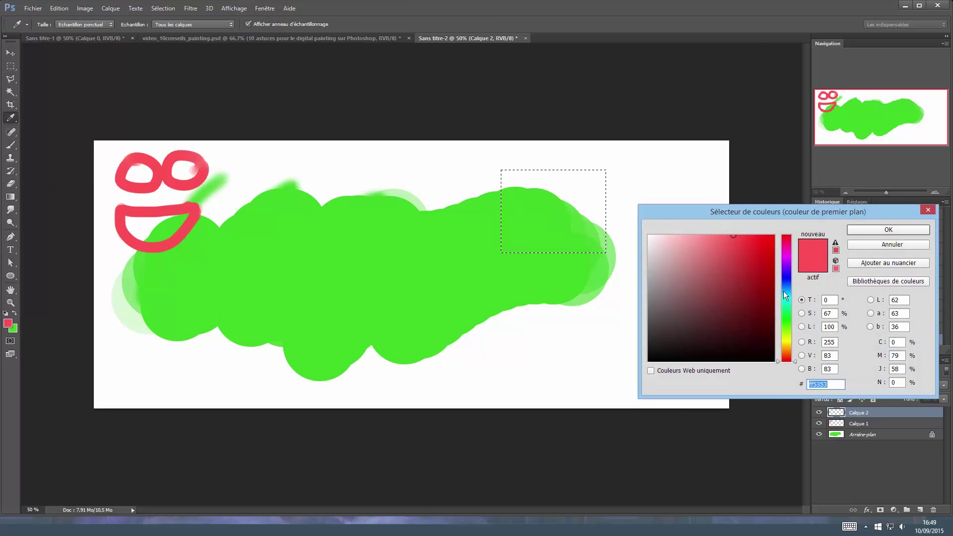
click(784, 291)
click(757, 279)
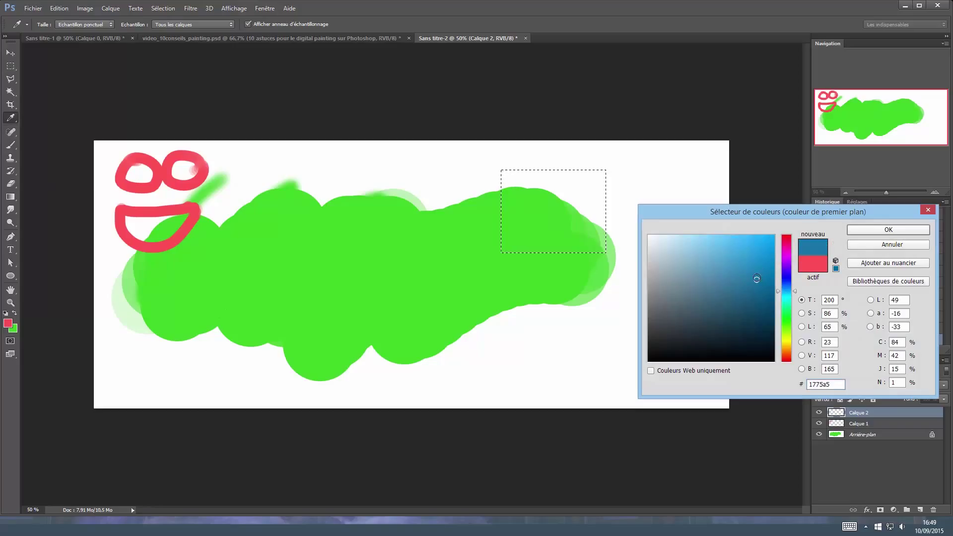
drag(757, 278, 745, 241)
click(785, 291)
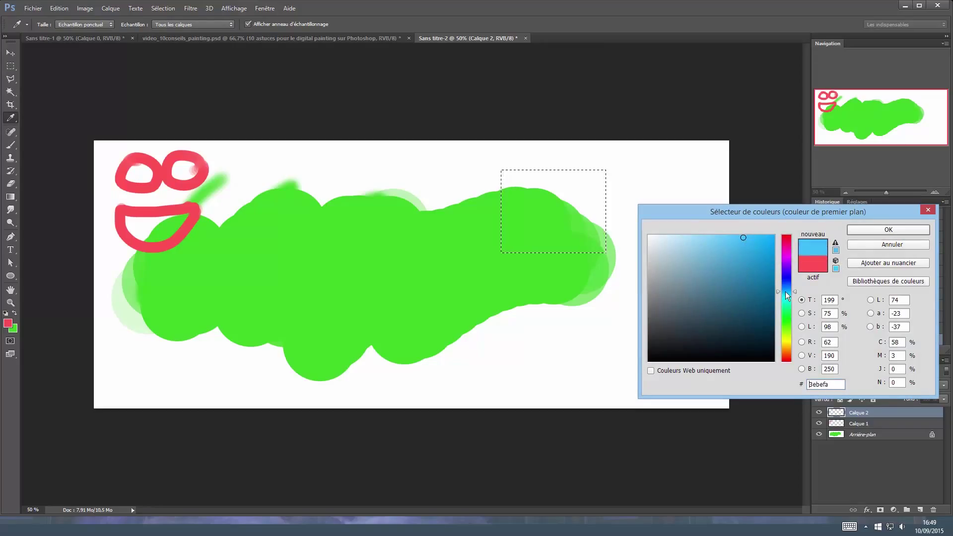
key(Return)
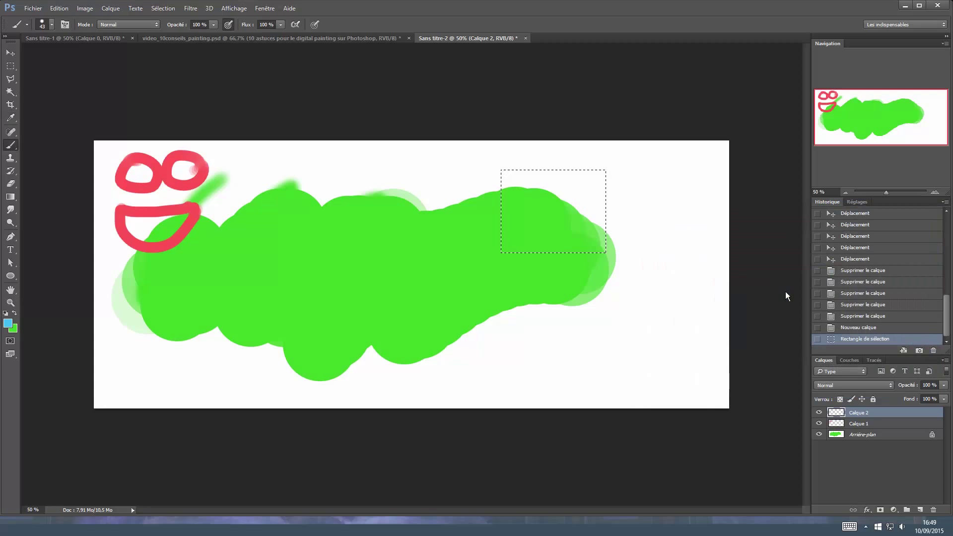
Paint the whole rectangular selection light blue and deselect it.
drag(391, 301, 430, 301)
mouse_move(532, 213)
mouse_down()
mouse_move(549, 251)
mouse_move(599, 283)
mouse_up()
key(ctrl+d)
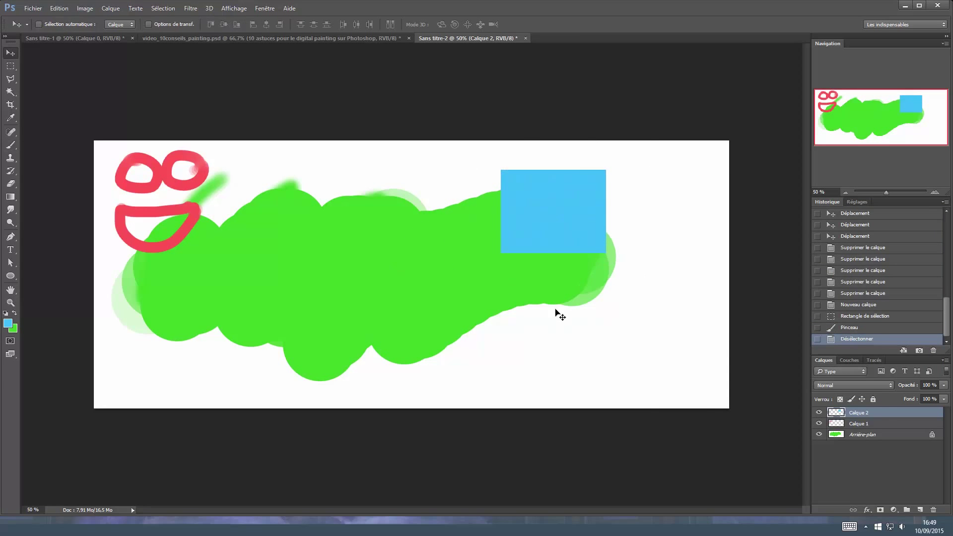
Move the blue rectangle over the red face, and shift the face layer down and right onto the green shape.
drag(586, 180, 630, 293)
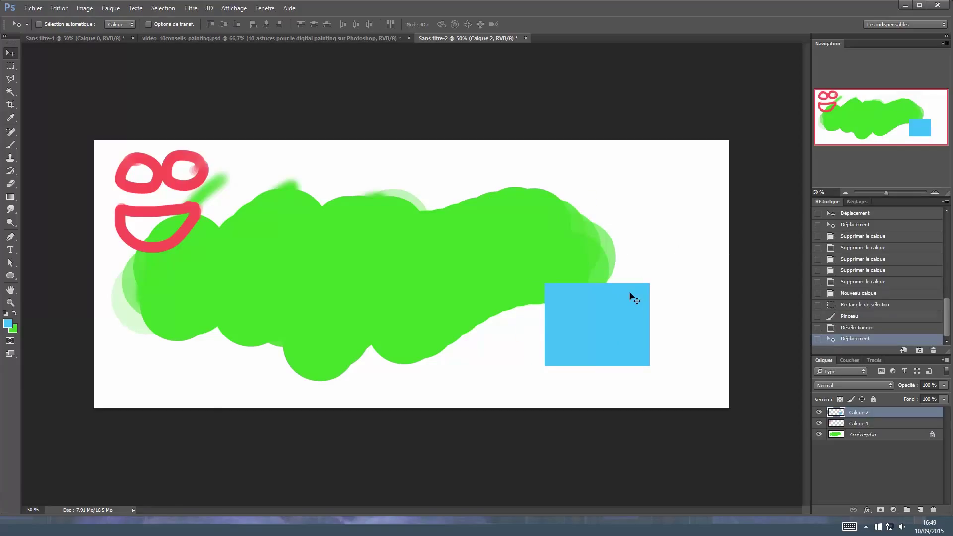
drag(646, 310, 236, 217)
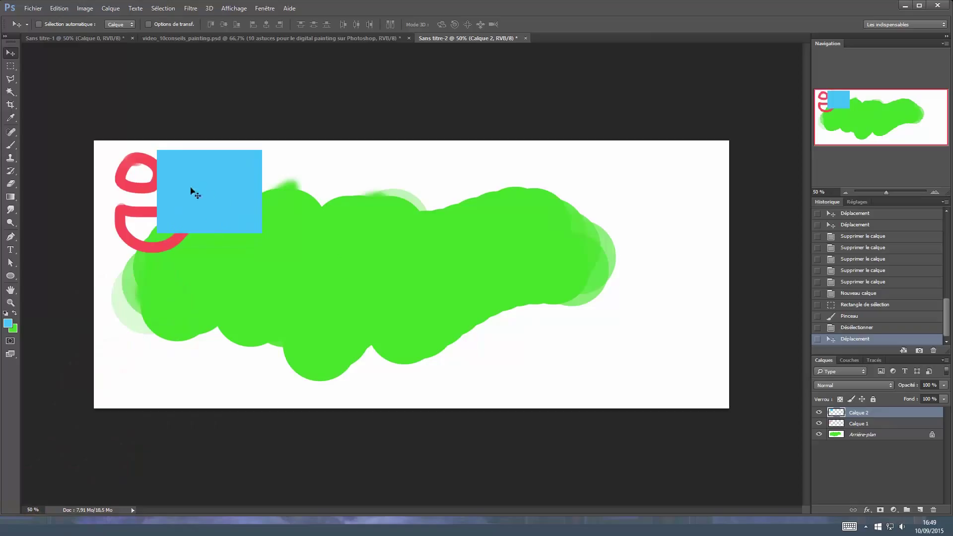
click(869, 422)
drag(184, 207, 343, 256)
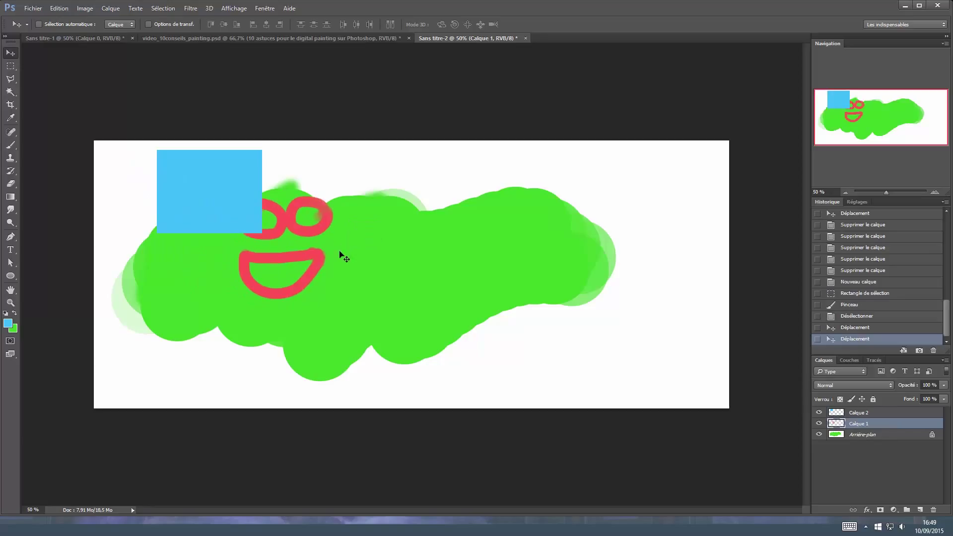
Unlock the Arrière-plan layer by converting it into a regular layer.
click(878, 436)
click(882, 423)
click(896, 435)
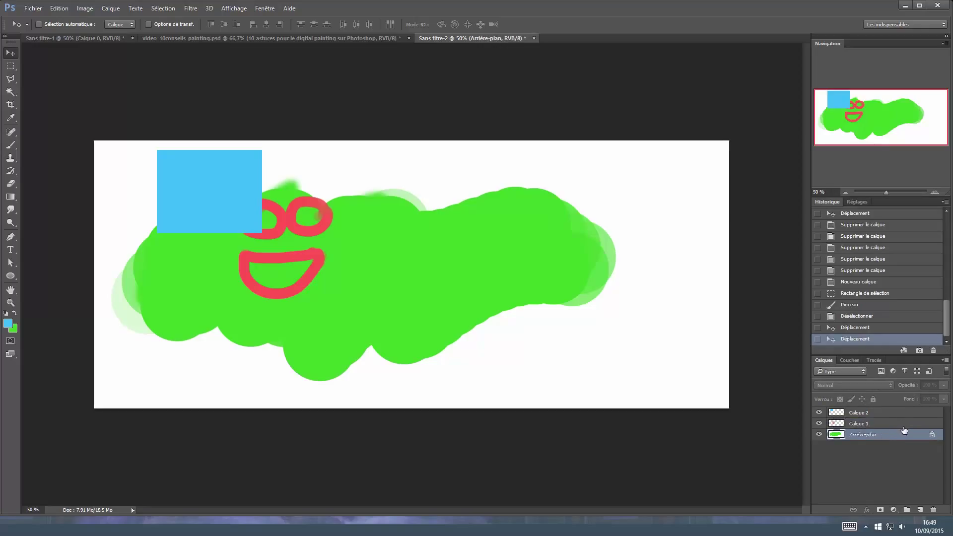
click(933, 435)
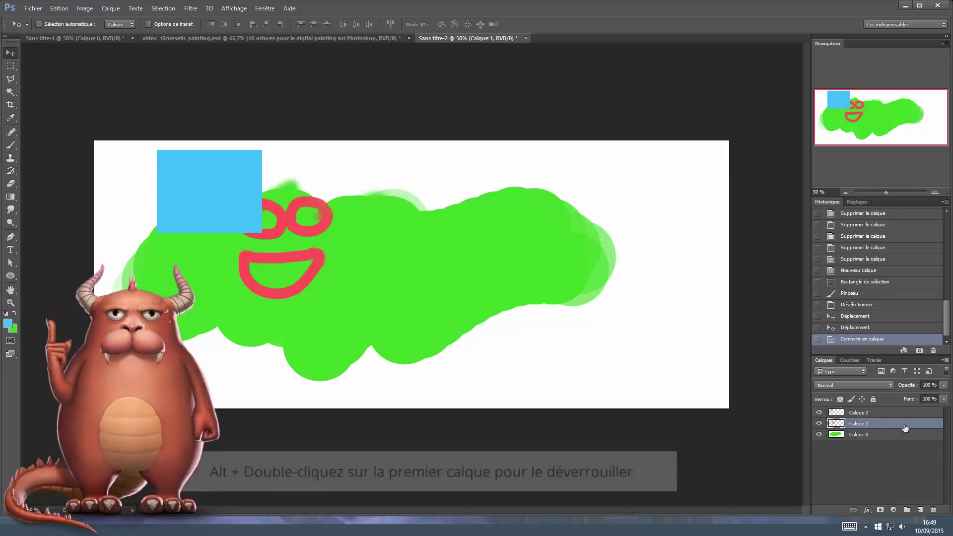
click(906, 417)
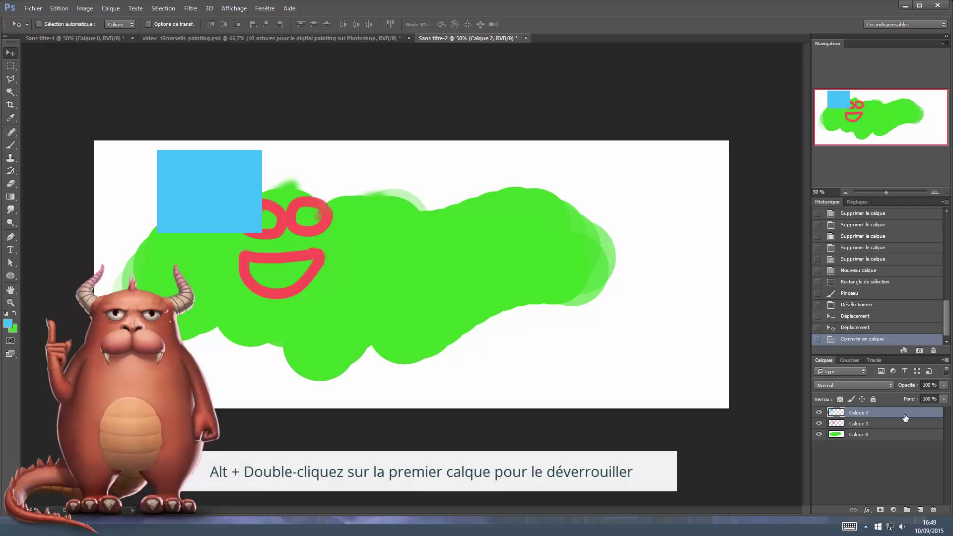
Try moving the green layer above the other layers in the stack, and undo the reordering.
drag(854, 435, 866, 411)
click(865, 425)
key(ctrl+alt+z)
key(ctrl+alt+z)
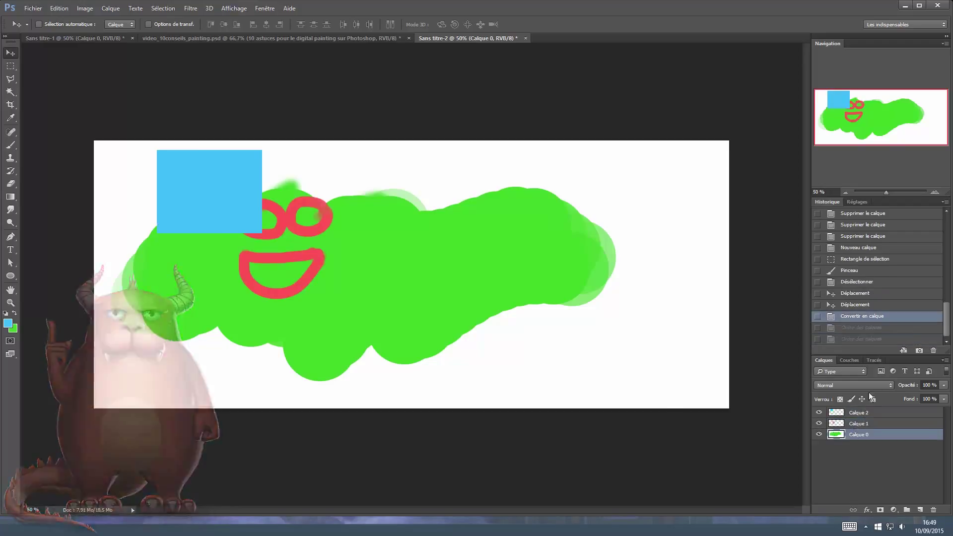
Move the blue rectangle to the right end of the green shape and lower its layer's opacity to 38 %.
click(866, 413)
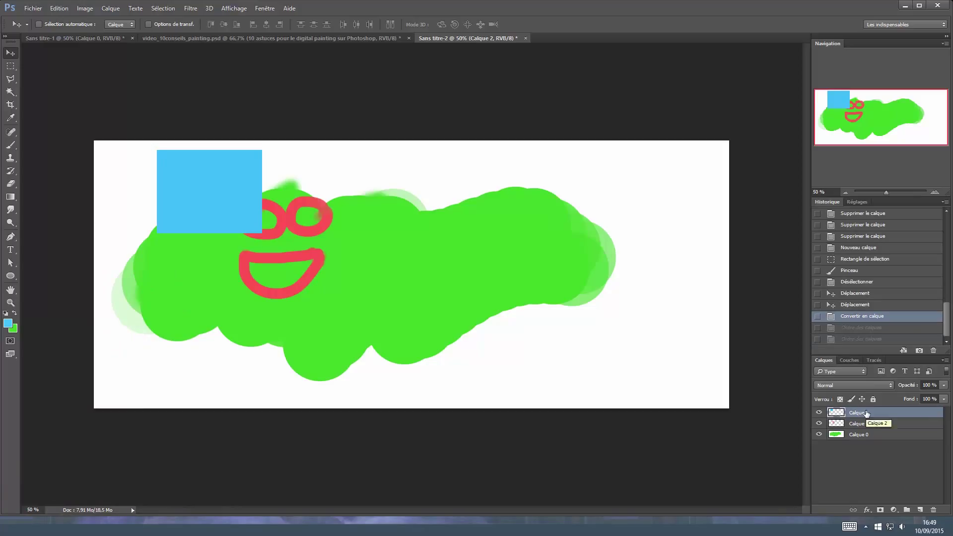
drag(237, 204, 681, 228)
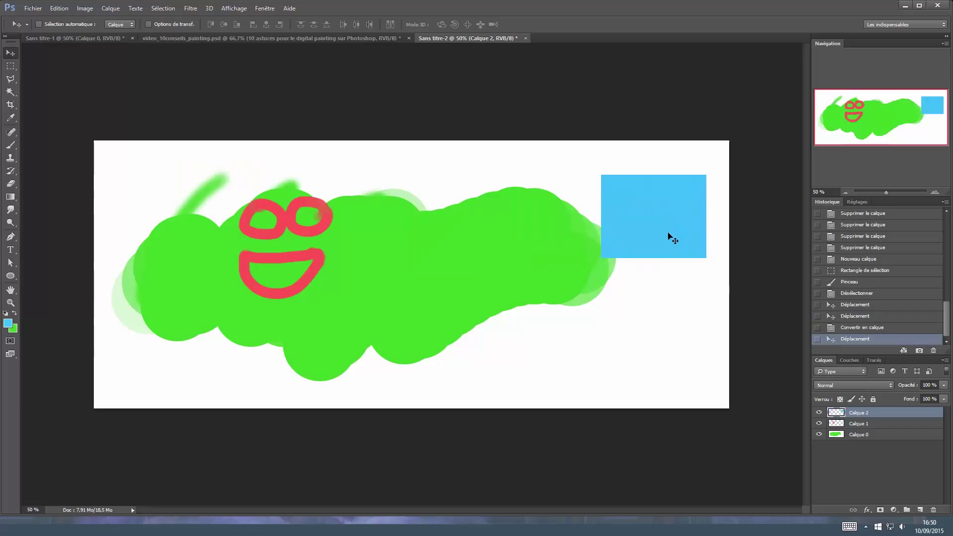
click(944, 386)
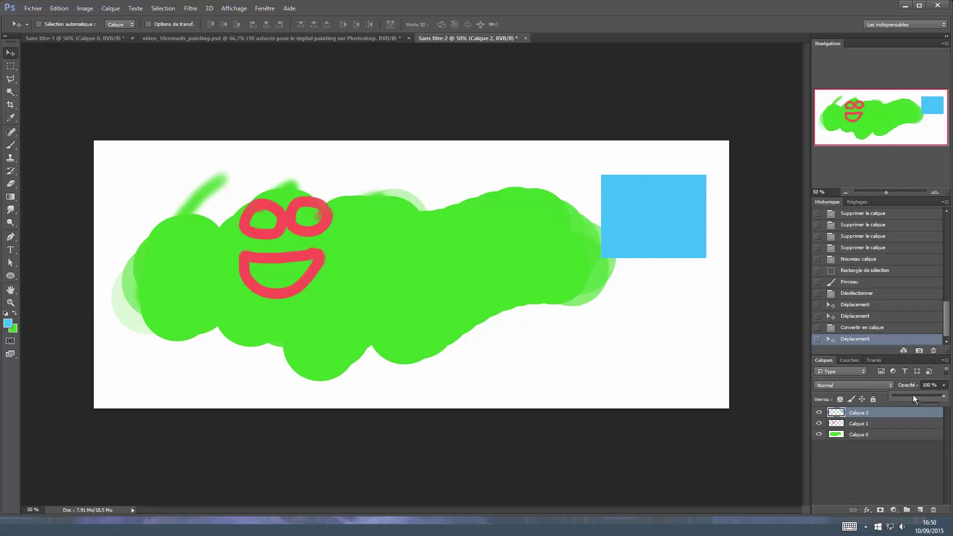
drag(935, 399, 915, 400)
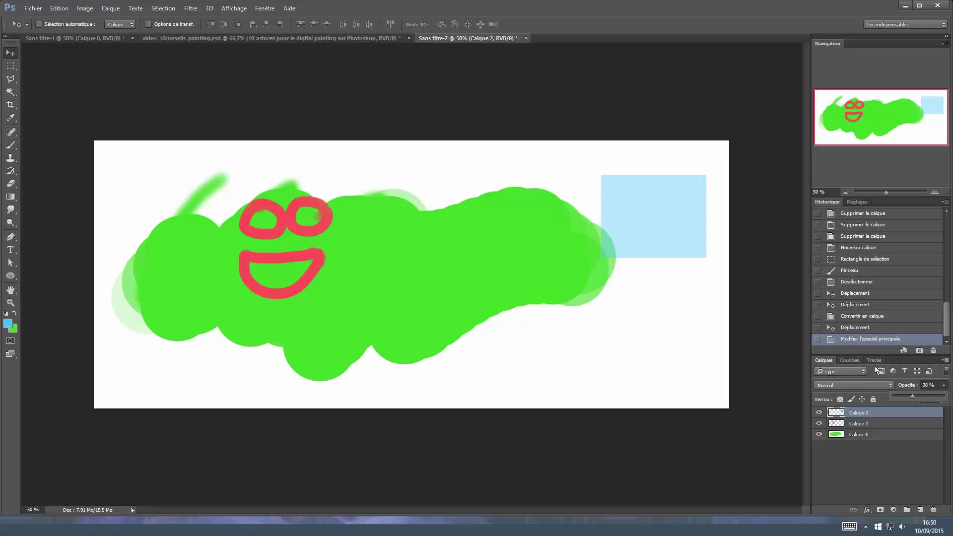
Set the rectangle layer's opacity to 100 % and move the rectangle down and left onto the green shape's lower-right edge.
drag(900, 399, 946, 399)
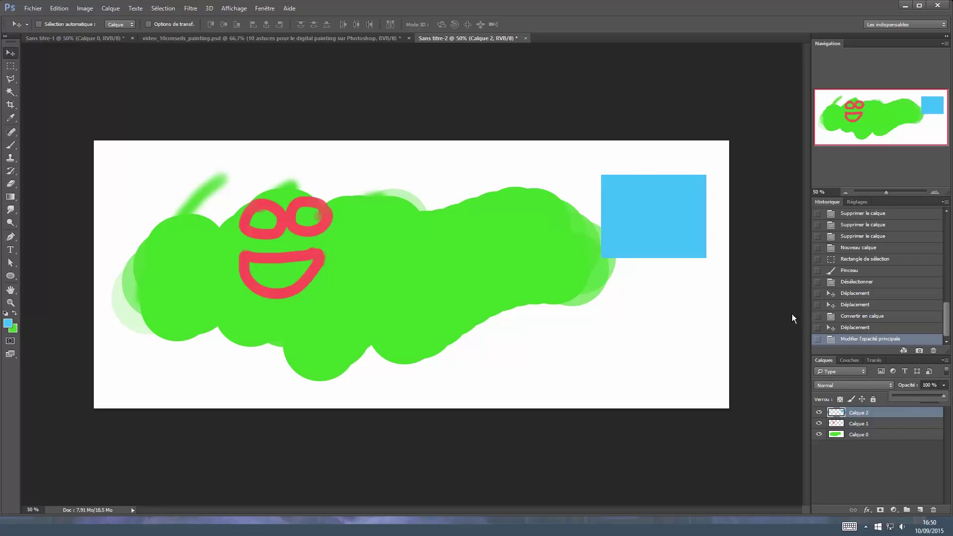
drag(634, 209, 587, 212)
drag(628, 241, 558, 318)
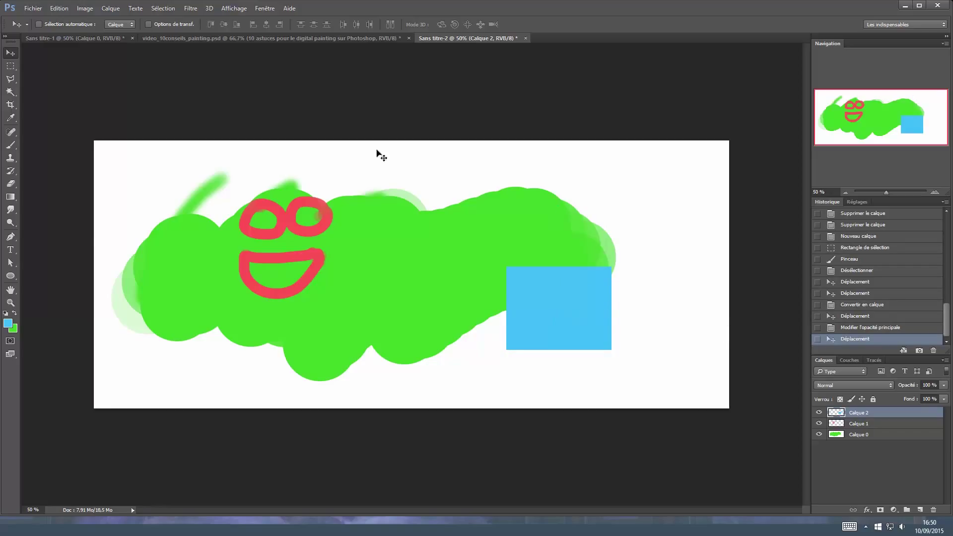
click(191, 8)
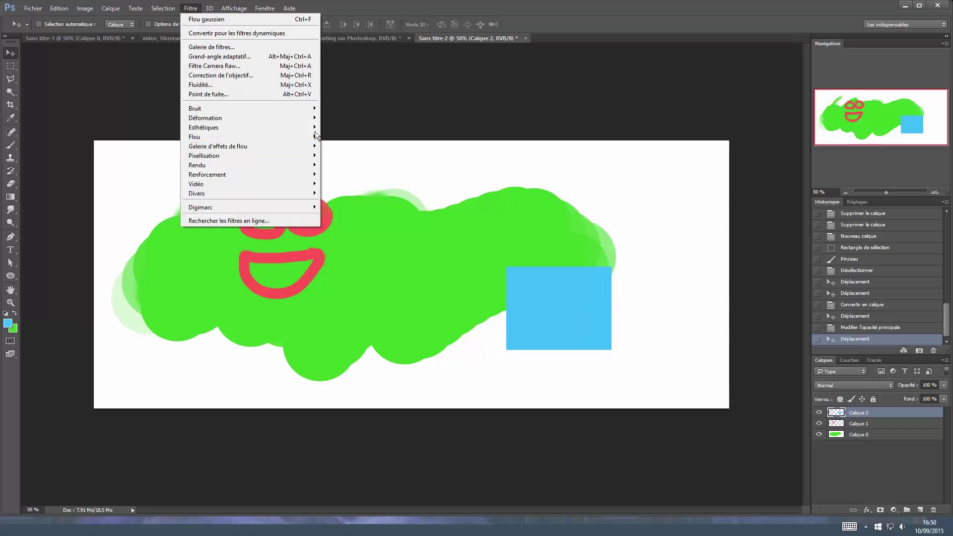
mouse_move(243, 109)
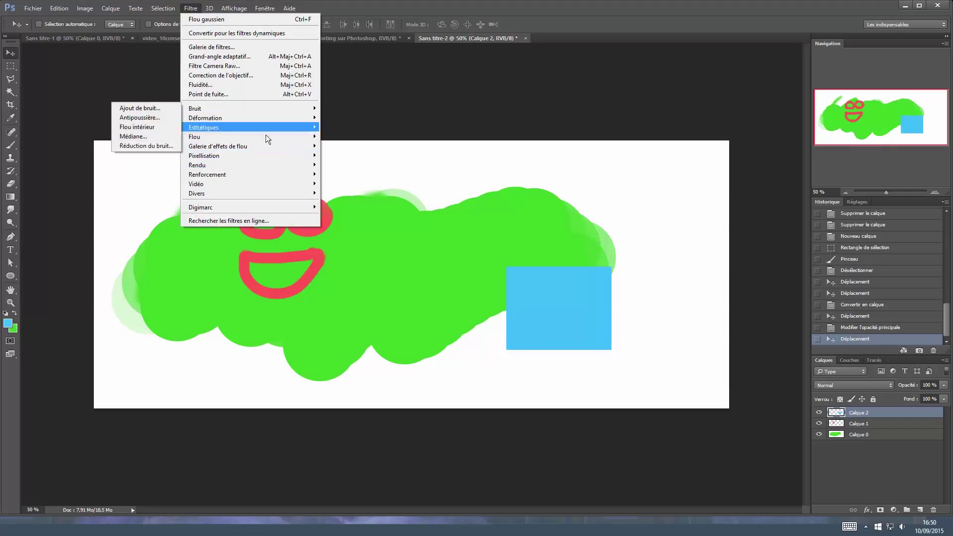
click(397, 155)
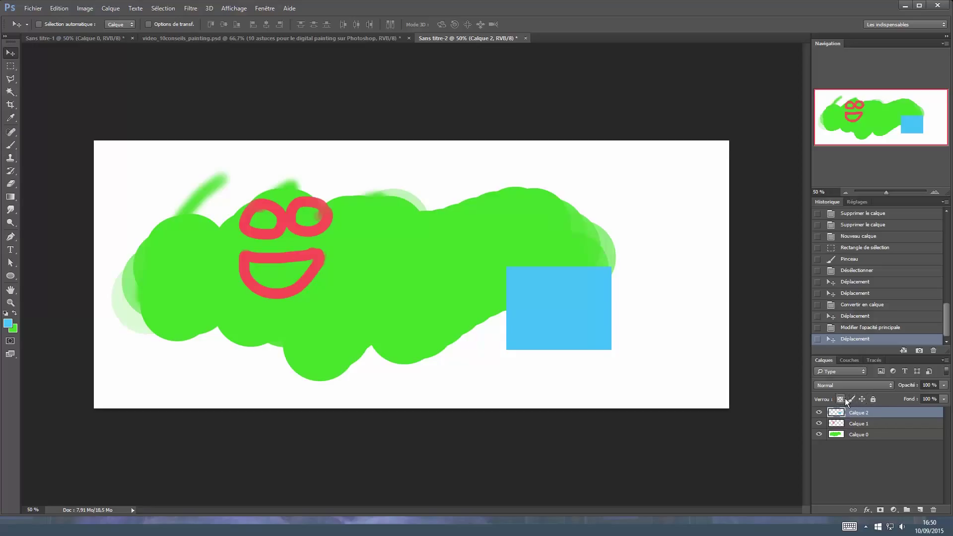
Fully lock the blue rectangle's layer, Calque 2, and try to move the rectangle.
click(873, 399)
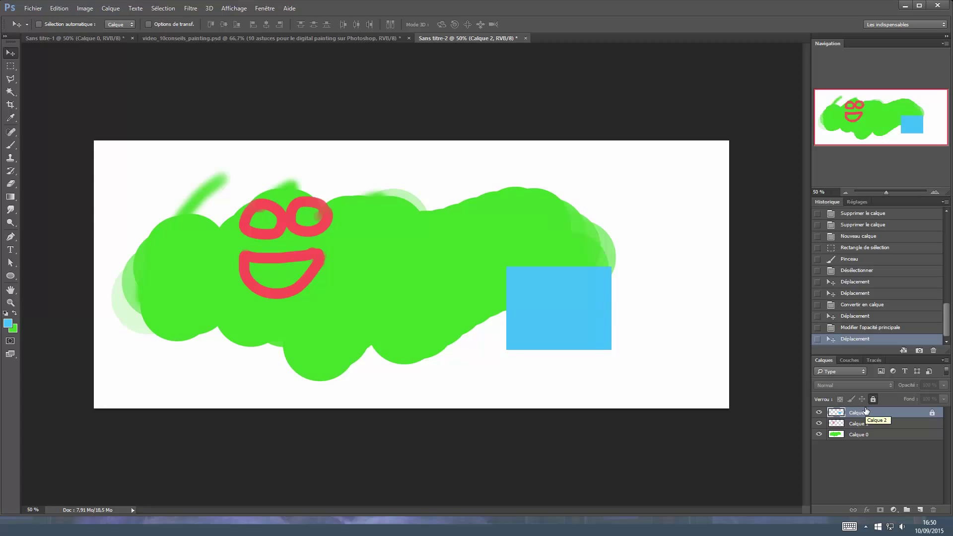
click(568, 313)
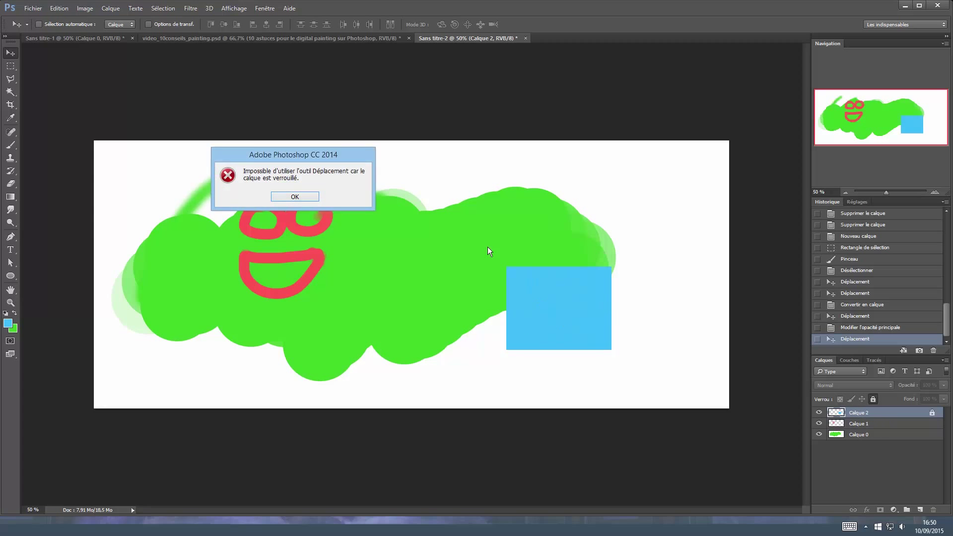
click(304, 198)
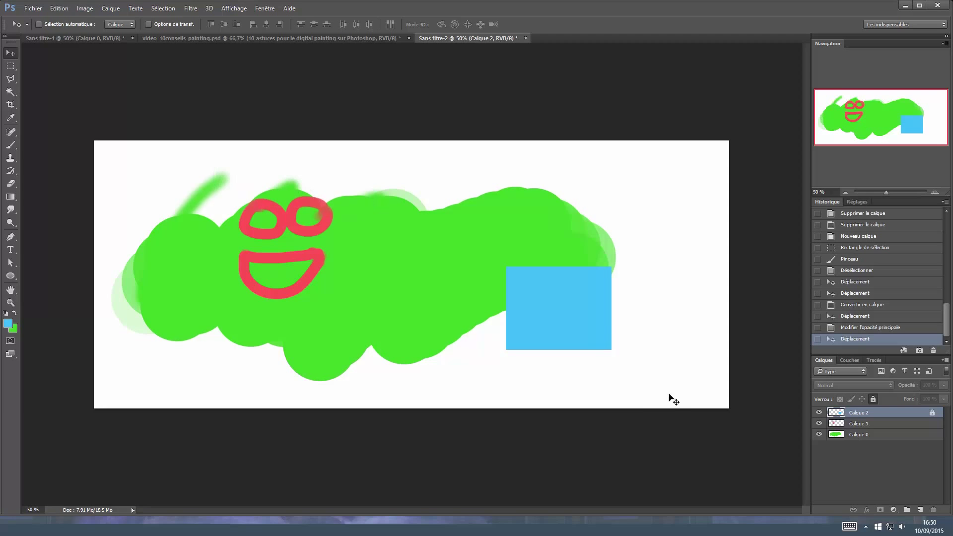
Try to paint on the locked blue rectangle with the Brush.
key(b)
click(578, 285)
key(Return)
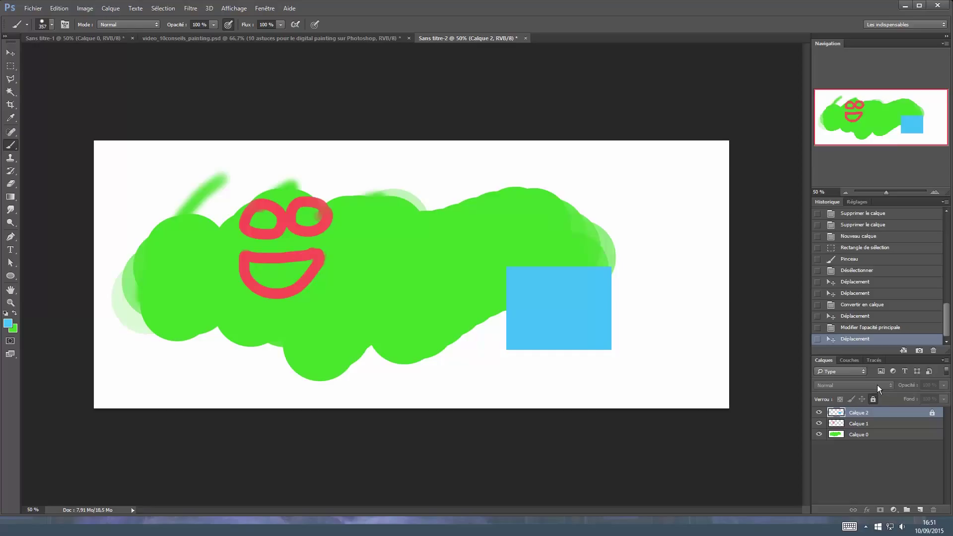
With the Move tool's auto-selection target set to Calque, alternately select the green layer and the red face layer directly on the canvas.
key(v)
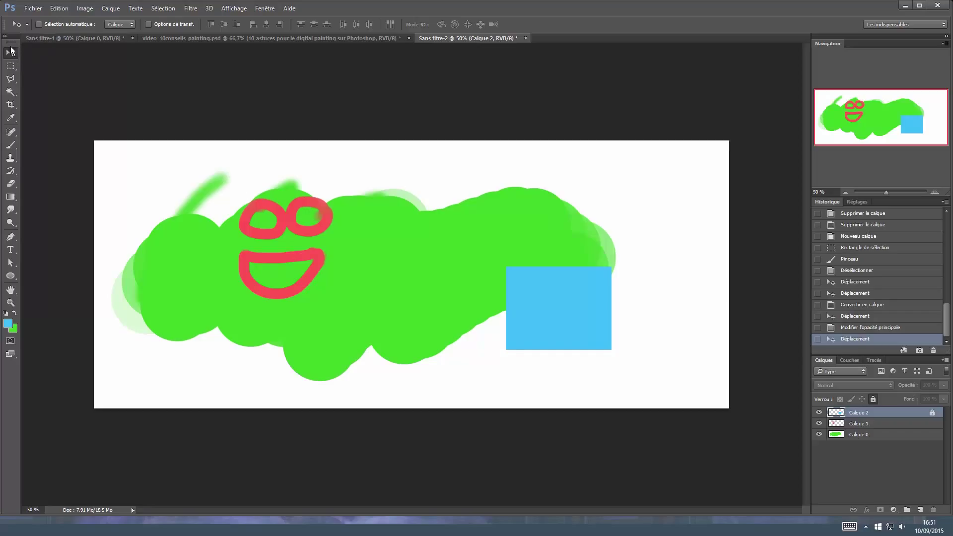
click(120, 25)
click(119, 39)
ctrl+click(446, 247)
ctrl+click(293, 221)
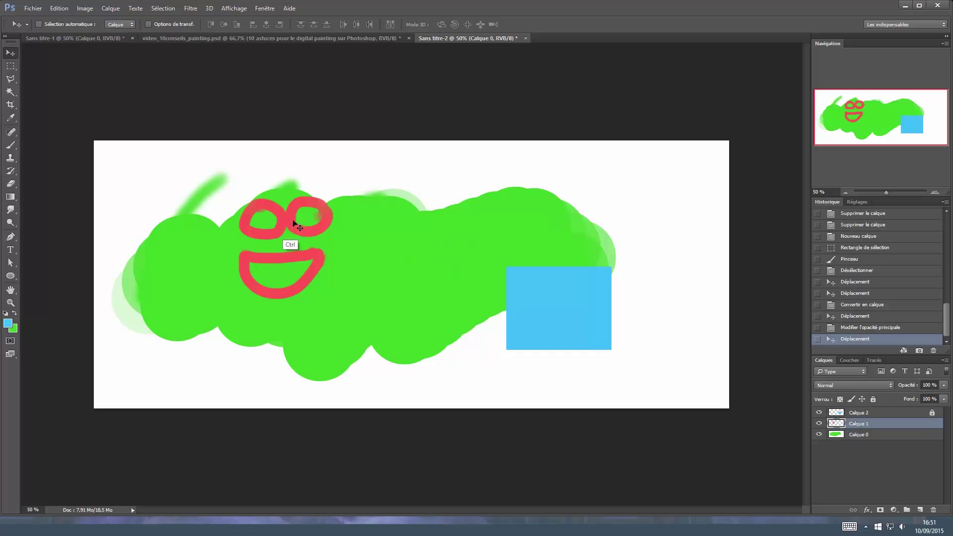
ctrl+click(390, 252)
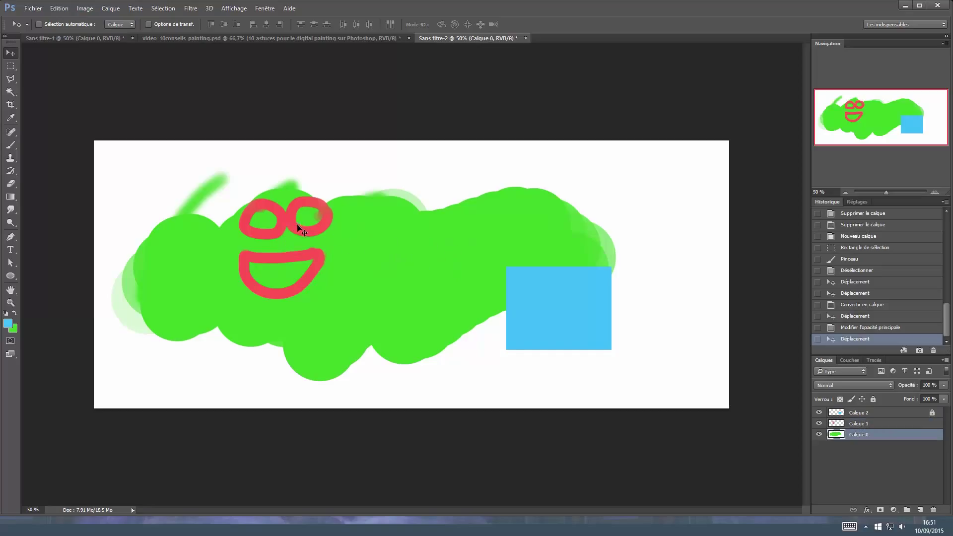
ctrl+click(294, 223)
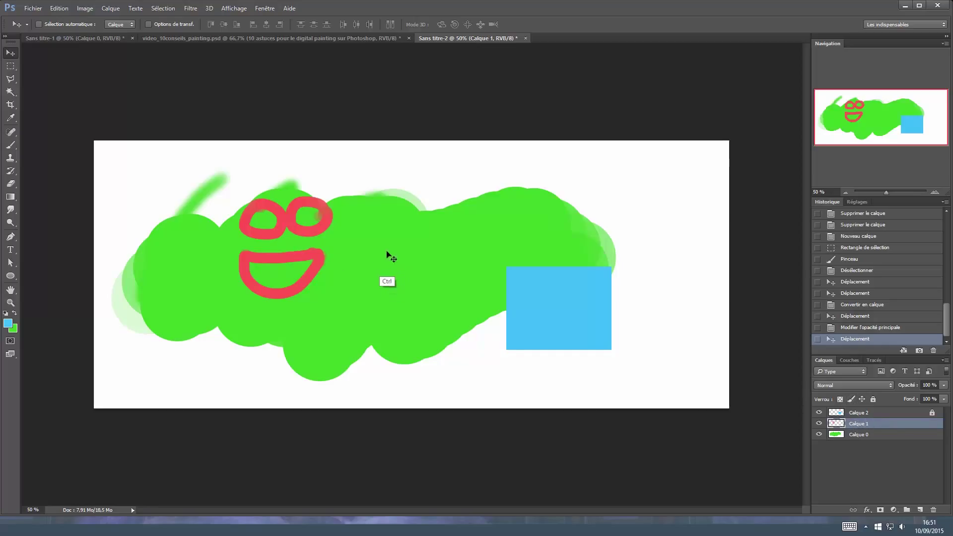
ctrl+click(388, 248)
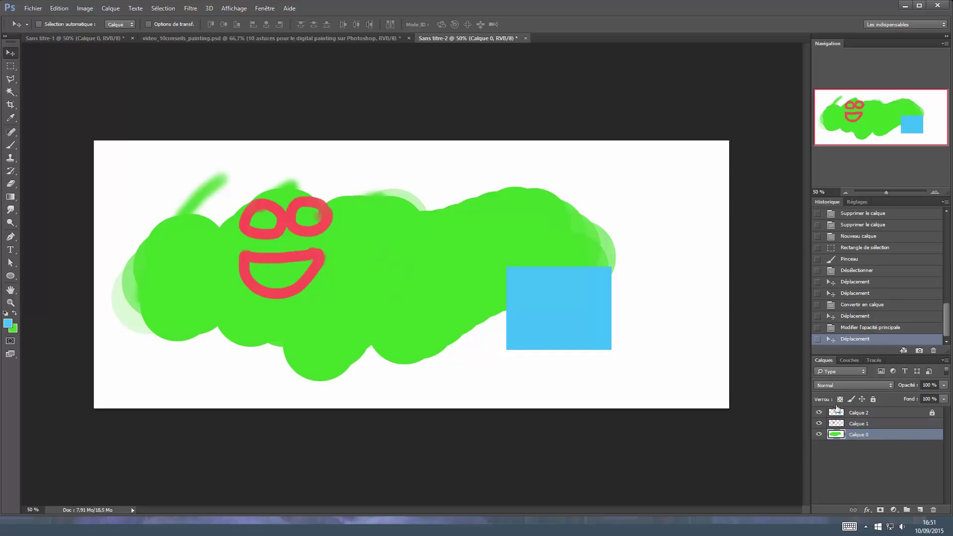
Try to drag the locked blue rectangle on the canvas, and remove the full lock from Calque 2.
drag(561, 308, 564, 311)
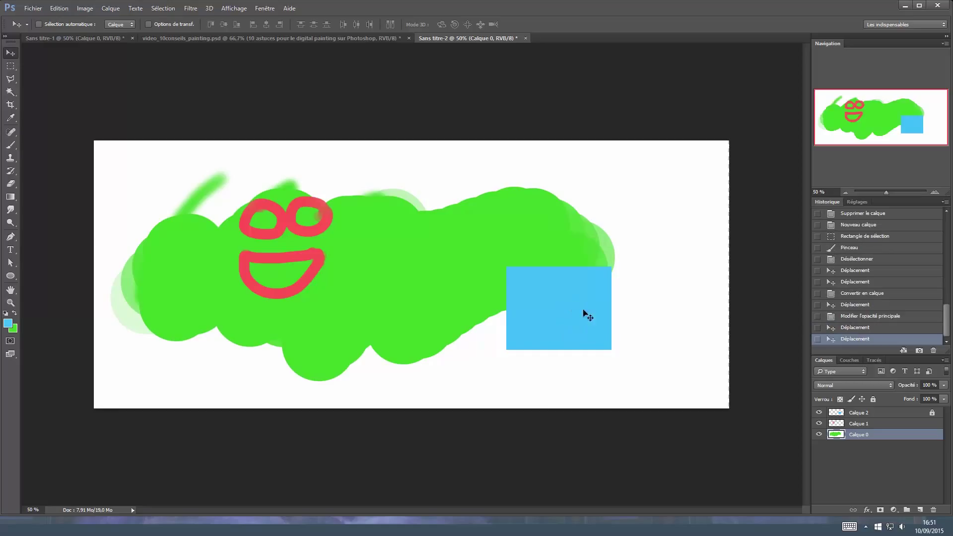
click(881, 411)
click(874, 399)
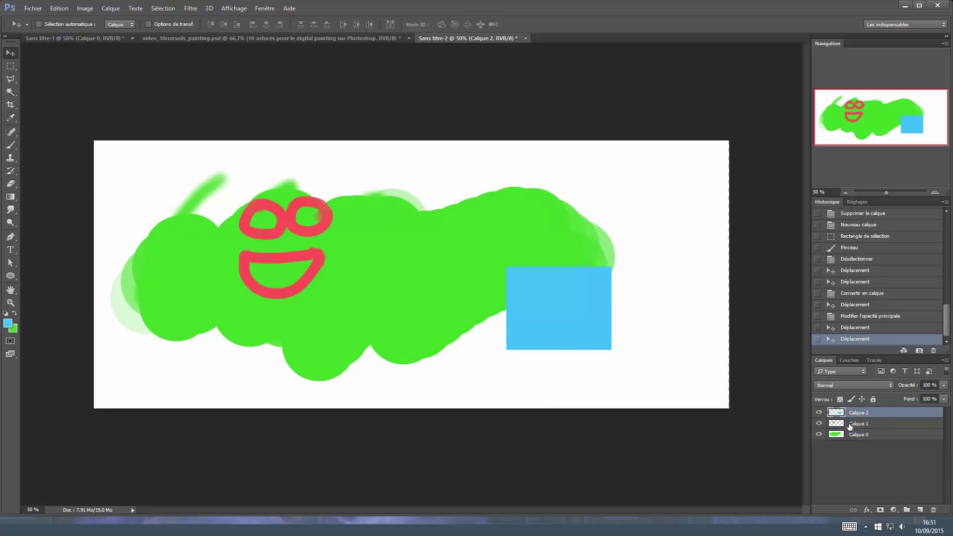
Reselect the blue rectangle's layer from the canvas and lock its transparent pixels.
click(856, 434)
ctrl+click(558, 297)
click(842, 401)
Paint diagonal stripes across the blue rectangle with a 50 px Brush, using the dark grey sampled from the area around the canvas.
key(b)
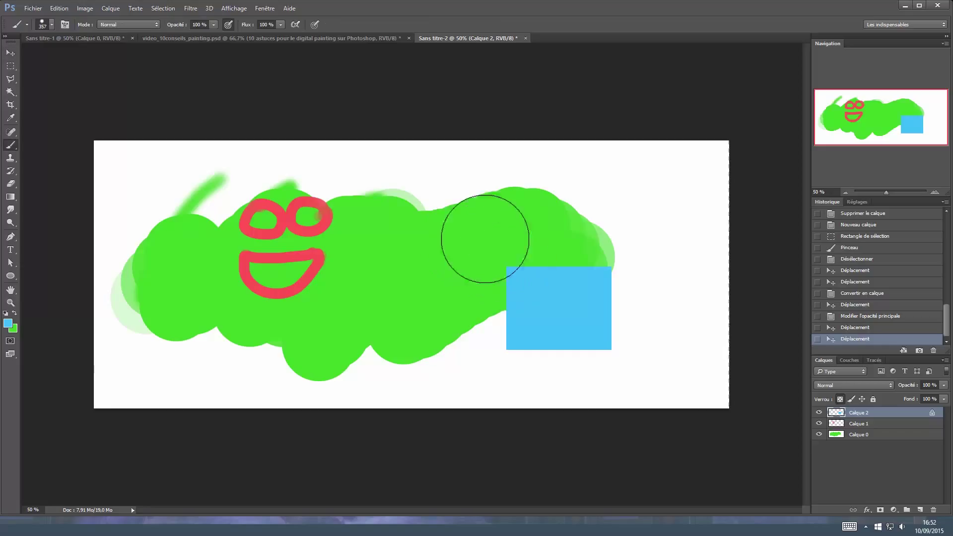
right_click(501, 238)
drag(607, 264, 565, 263)
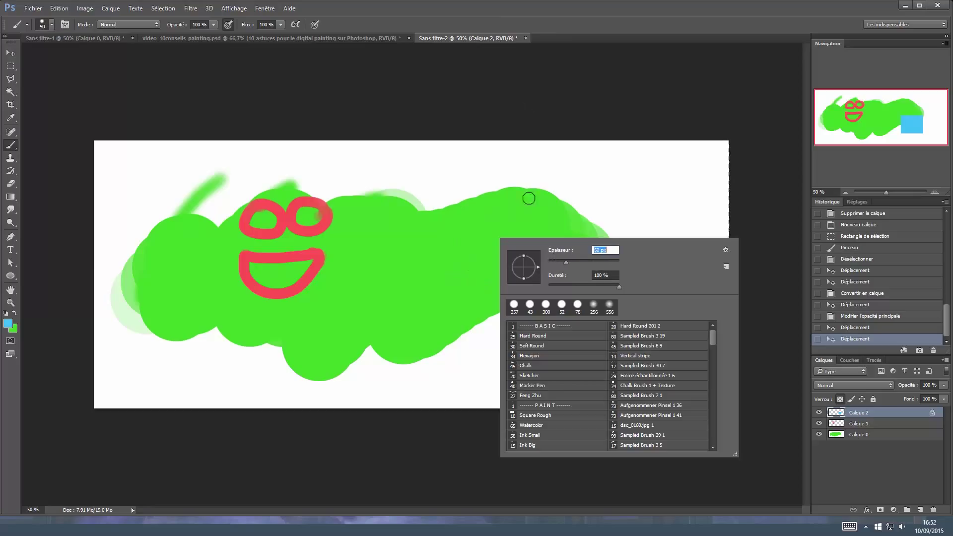
click(563, 19)
alt+click(49, 292)
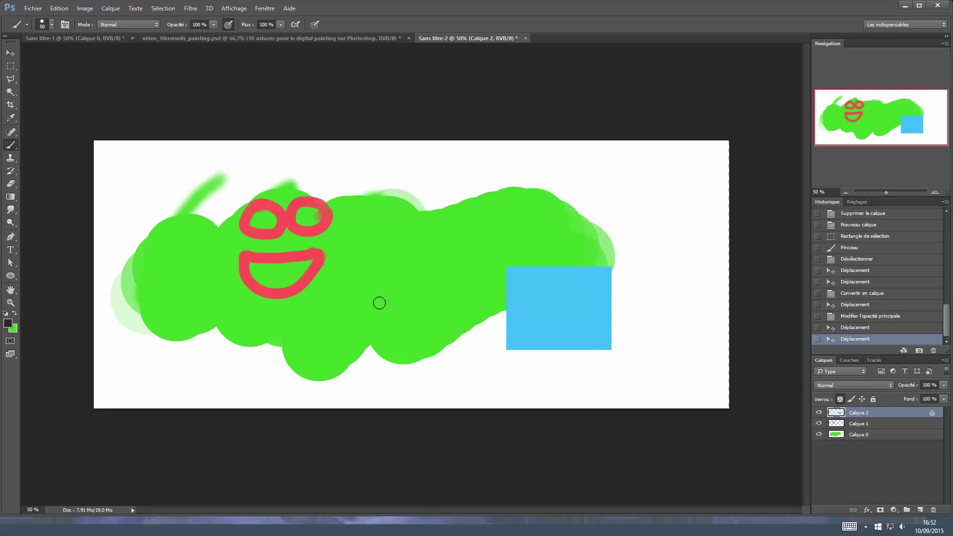
drag(495, 299, 531, 276)
mouse_move(613, 265)
mouse_down()
mouse_move(507, 325)
mouse_move(616, 292)
mouse_move(583, 344)
mouse_move(637, 325)
mouse_up()
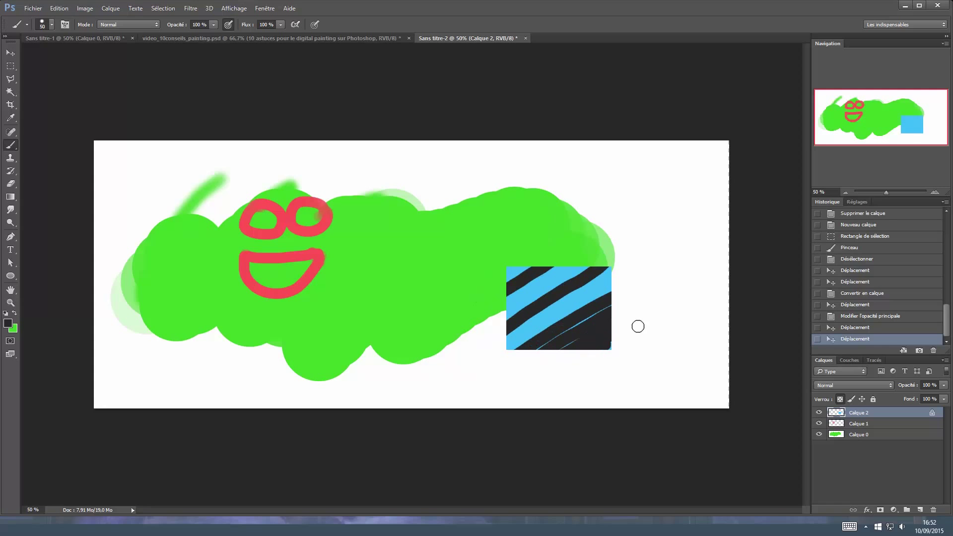
Erase strips through the striped rectangle and paint more dark grey strokes over it.
mouse_move(527, 266)
mouse_down()
mouse_move(514, 282)
mouse_move(529, 341)
mouse_move(598, 288)
mouse_move(576, 358)
mouse_up()
key(e)
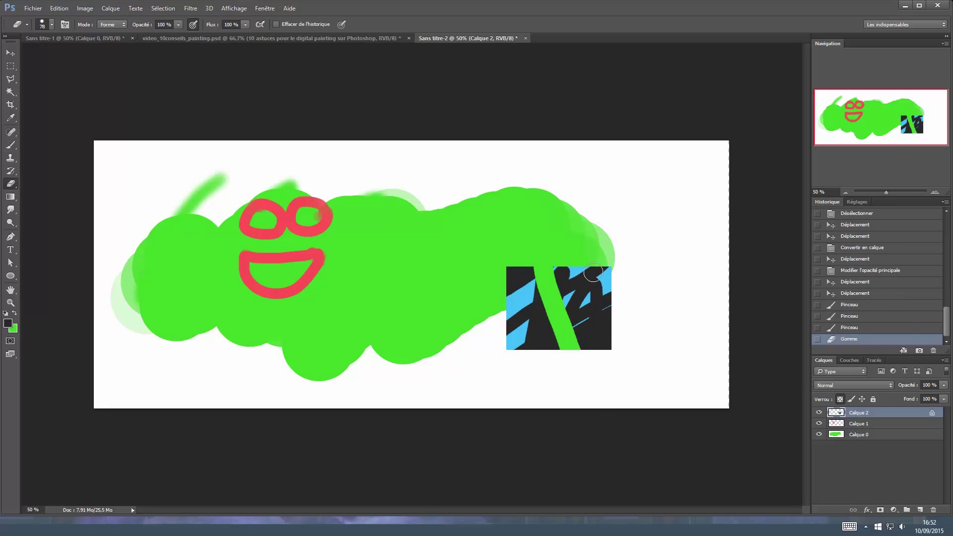
drag(569, 268, 512, 342)
key(b)
mouse_move(505, 308)
mouse_down()
mouse_move(617, 274)
mouse_move(520, 315)
mouse_move(585, 309)
mouse_move(599, 354)
mouse_up()
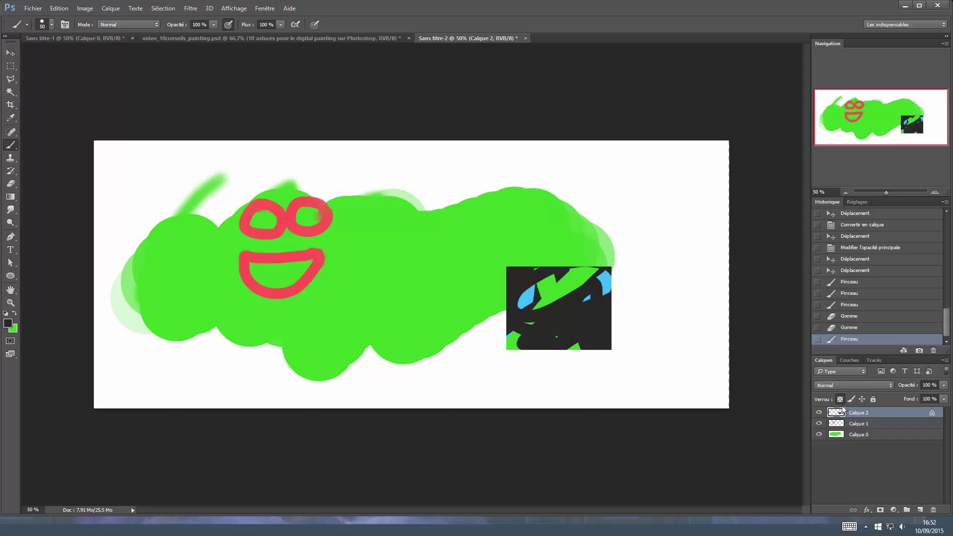
Unlock the layer's transparent pixels and paint dark grey over and beyond the rectangle's edges with a 150 px Brush.
click(841, 400)
click(840, 400)
click(841, 404)
key(bracketright)
key(bracketright)
key(bracketright)
key(bracketright)
key(bracketright)
key(bracketright)
key(bracketright)
mouse_move(526, 281)
mouse_down()
mouse_move(555, 312)
mouse_move(578, 320)
mouse_move(603, 286)
mouse_move(574, 316)
mouse_move(615, 343)
mouse_up()
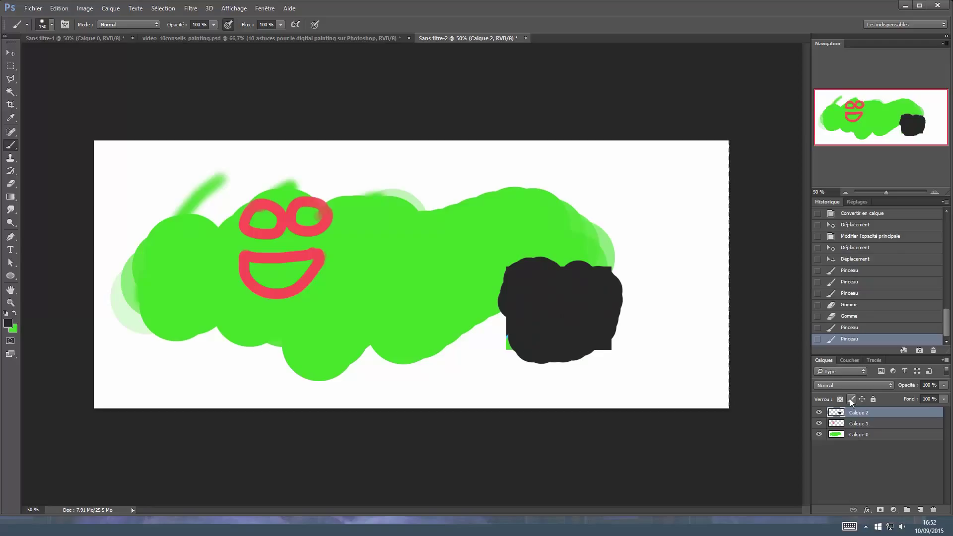
Lock the image pixels of Calque 2 and try to paint on it.
click(851, 398)
click(522, 218)
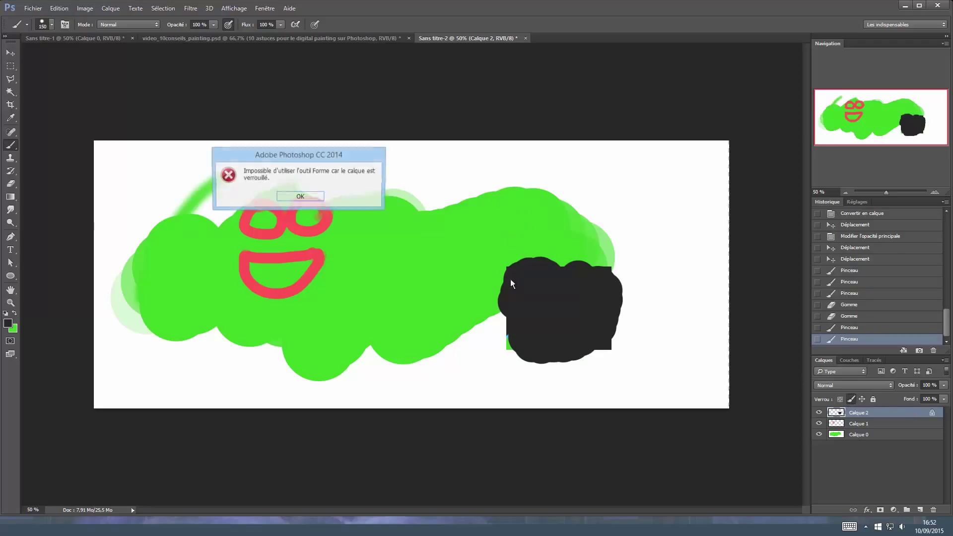
click(310, 196)
Select Calque 0 and after it Calque 2 directly on the canvas, and move the dark shape up onto the green area.
key(v)
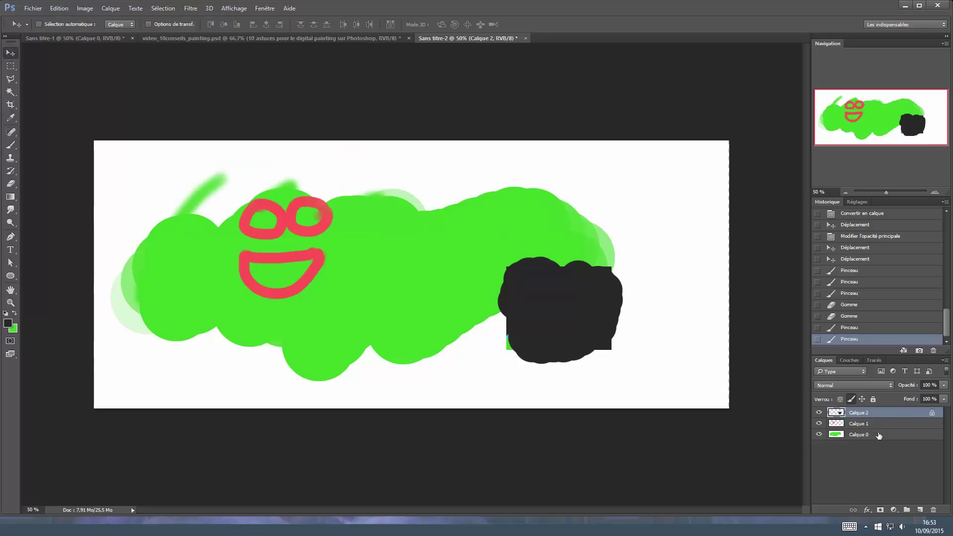
ctrl+click(433, 274)
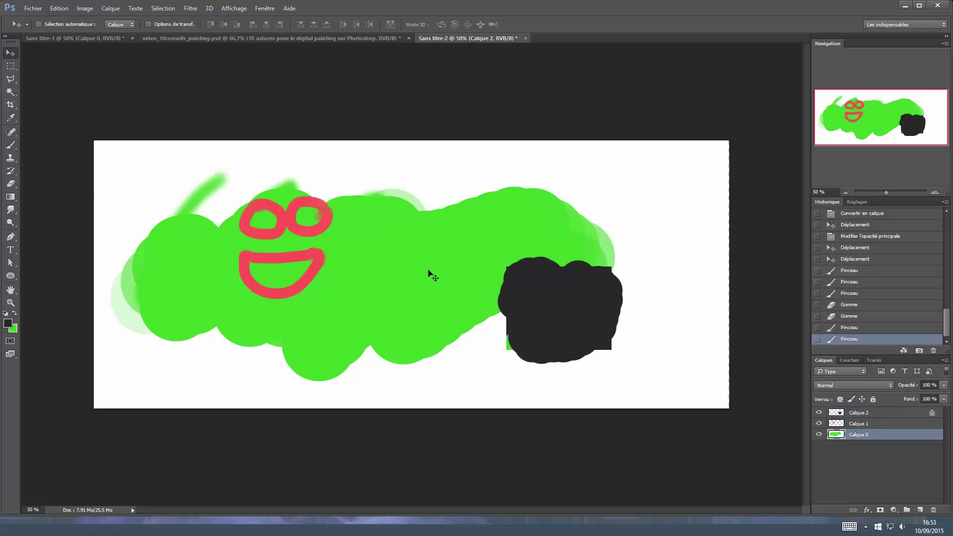
ctrl+click(553, 322)
drag(591, 341, 494, 269)
Rotate the dark shape about 16° clockwise and move it to the lower-right end of the green area.
key(ctrl+t)
drag(607, 187, 617, 223)
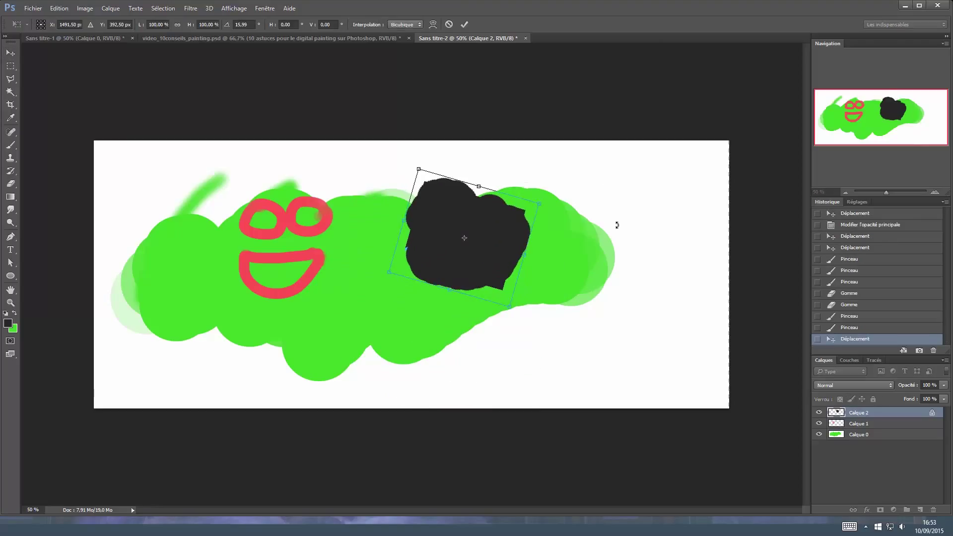
key(Return)
drag(456, 216, 599, 314)
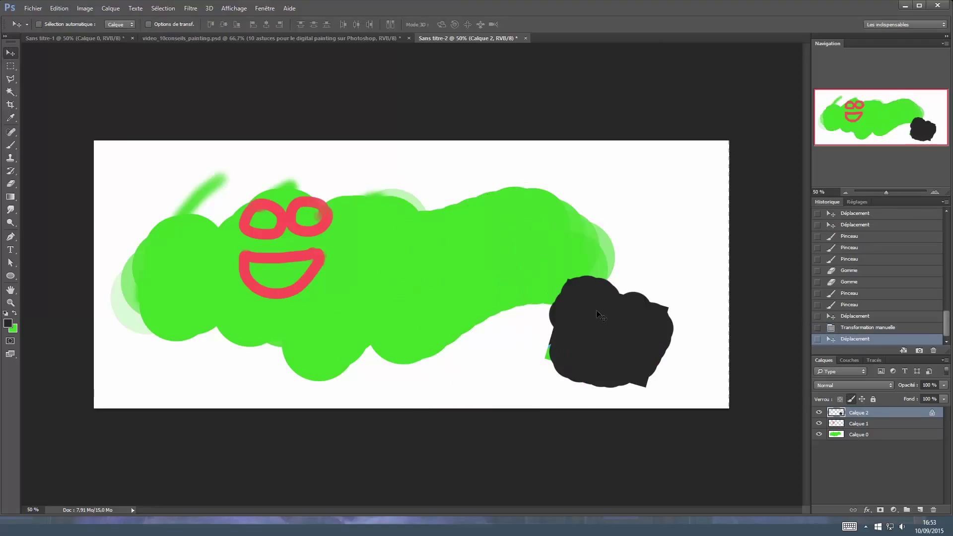
Replace Calque 2's image pixel lock with a position lock and try to move the dark shape.
click(851, 399)
click(863, 400)
click(592, 395)
click(297, 197)
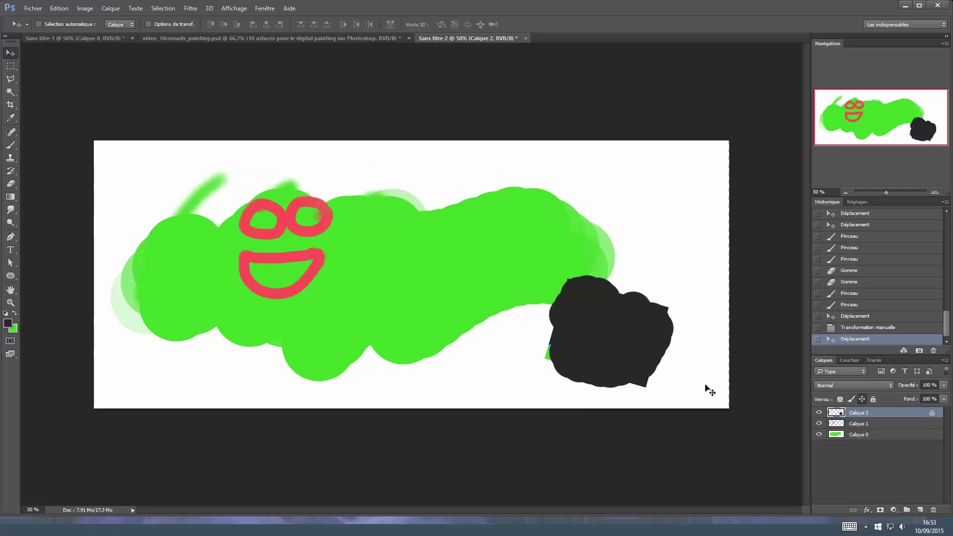
Paint a dark grey 150 px Brush stroke on Calque 2, from above the dark shape across the green area's lower edge.
ctrl+click(445, 259)
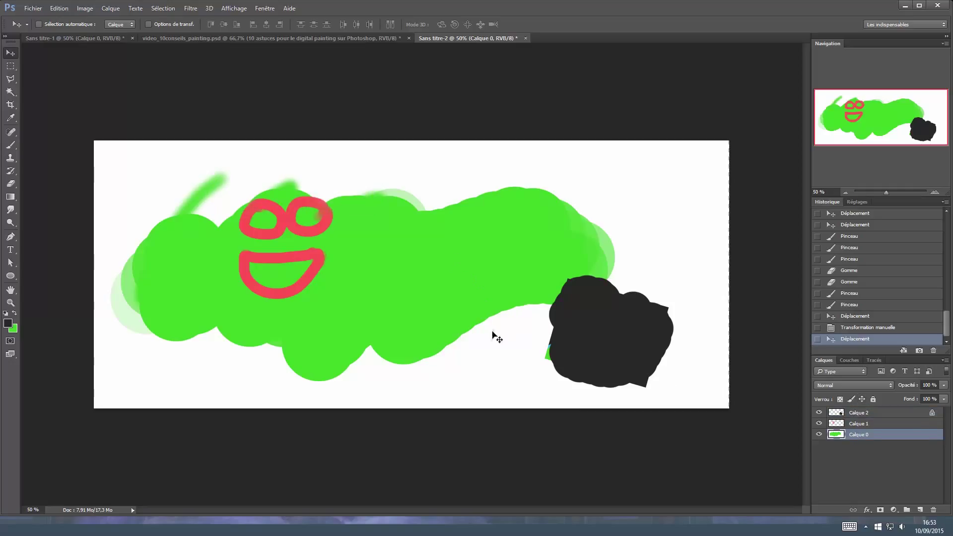
ctrl+click(318, 258)
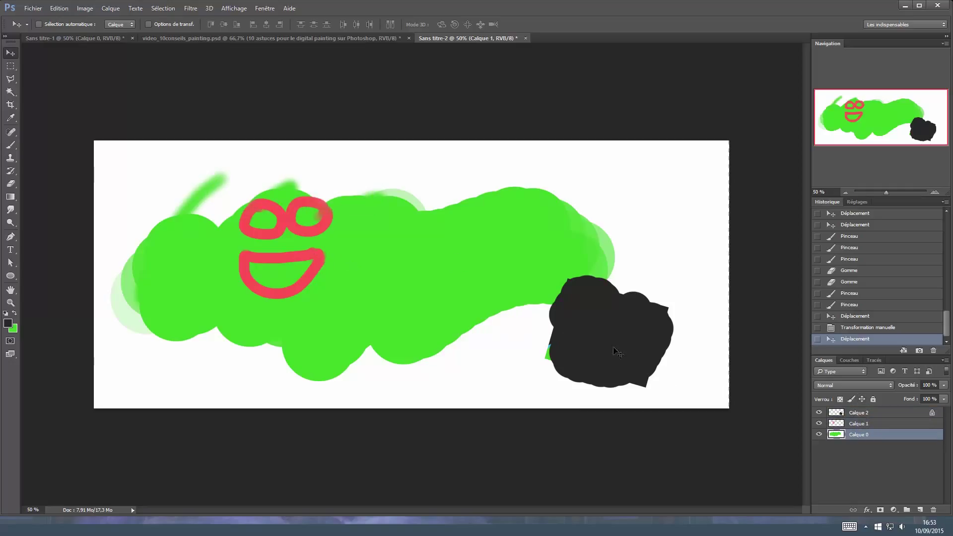
click(840, 413)
key(b)
key(x)
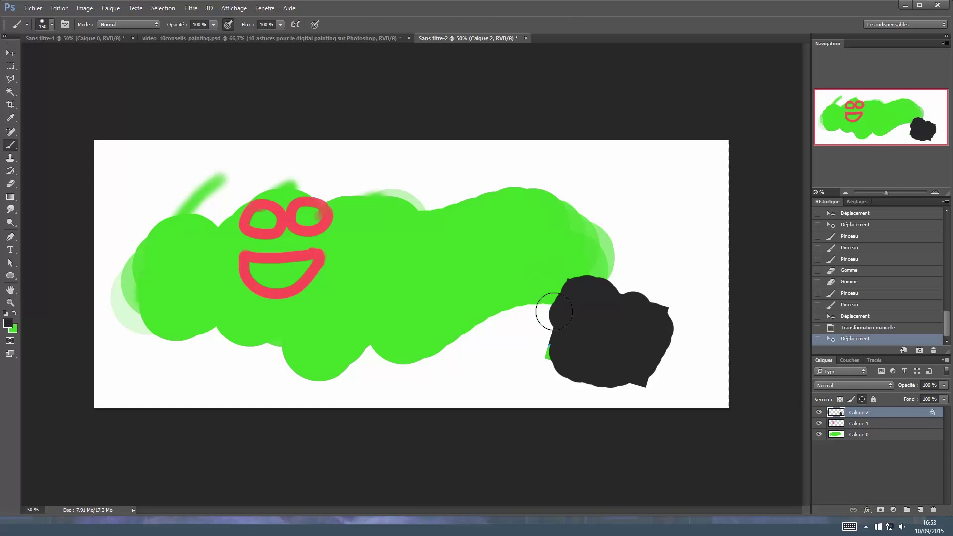
mouse_move(620, 309)
mouse_down()
mouse_move(608, 306)
mouse_move(633, 328)
mouse_up()
key(ctrl+z)
key(x)
drag(643, 271, 395, 350)
Try to move the newly painted dark shape while the layer's position is locked.
key(v)
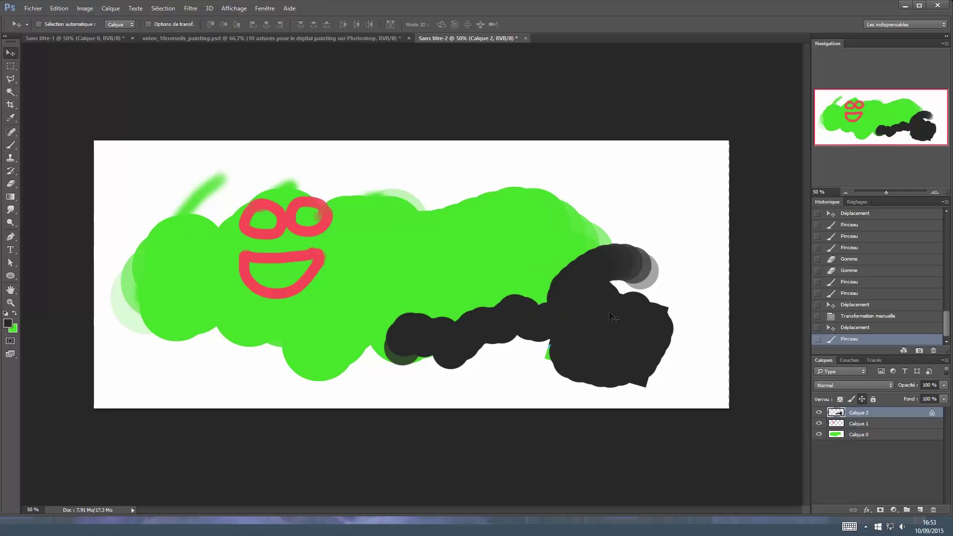
click(549, 322)
key(Return)
Try out the fill opacity of Calque 2, return it to 100%, and keep that layer selected.
click(944, 399)
mouse_move(943, 411)
mouse_down()
mouse_move(899, 412)
mouse_move(946, 410)
mouse_up()
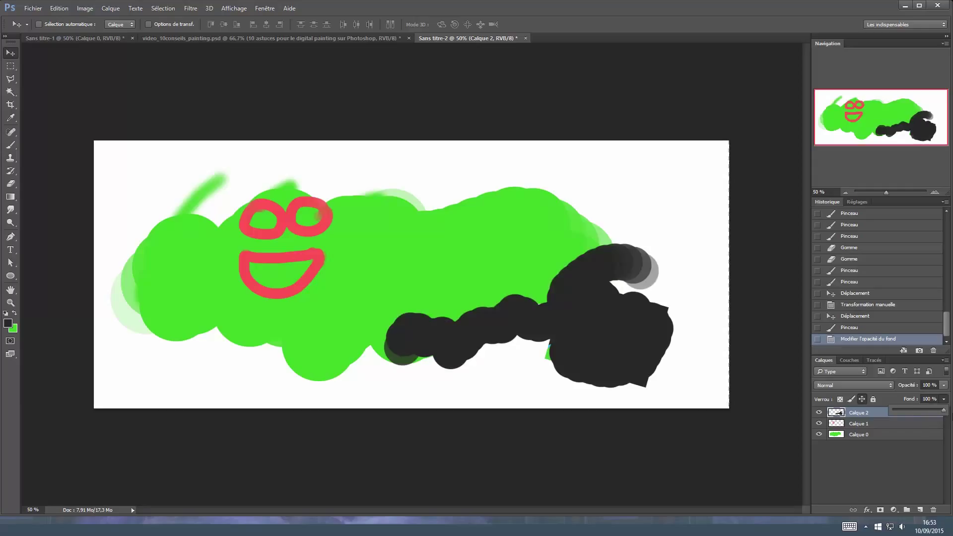
click(908, 423)
click(907, 415)
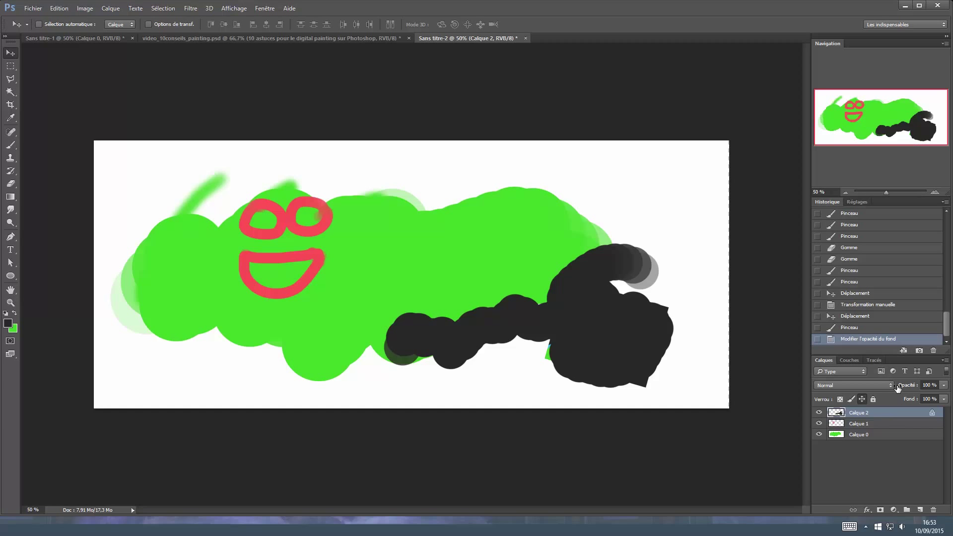
Open the layer style settings of Calque 2 and try Biseautage & estampage, turning the effect off again.
double_click(884, 413)
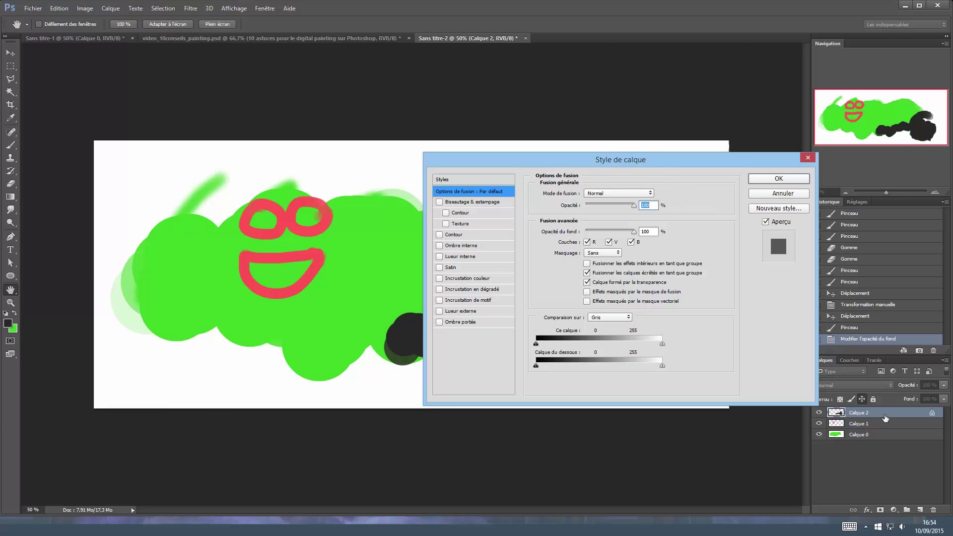
drag(564, 158, 561, 124)
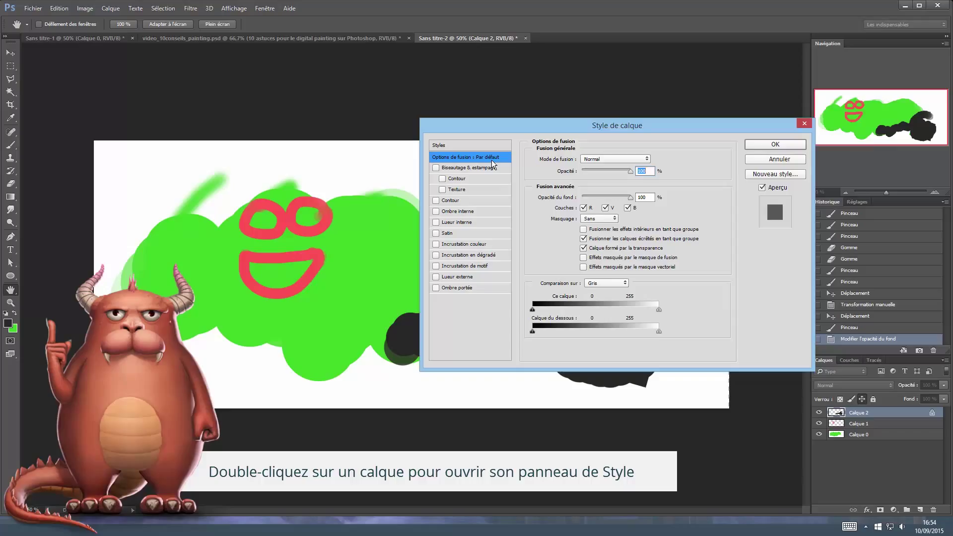
click(481, 168)
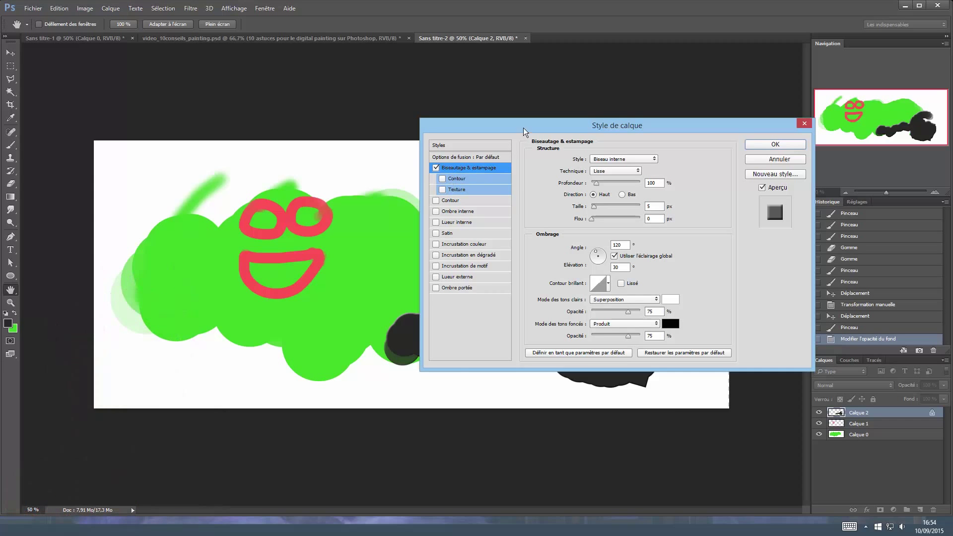
click(436, 168)
drag(434, 119, 162, 50)
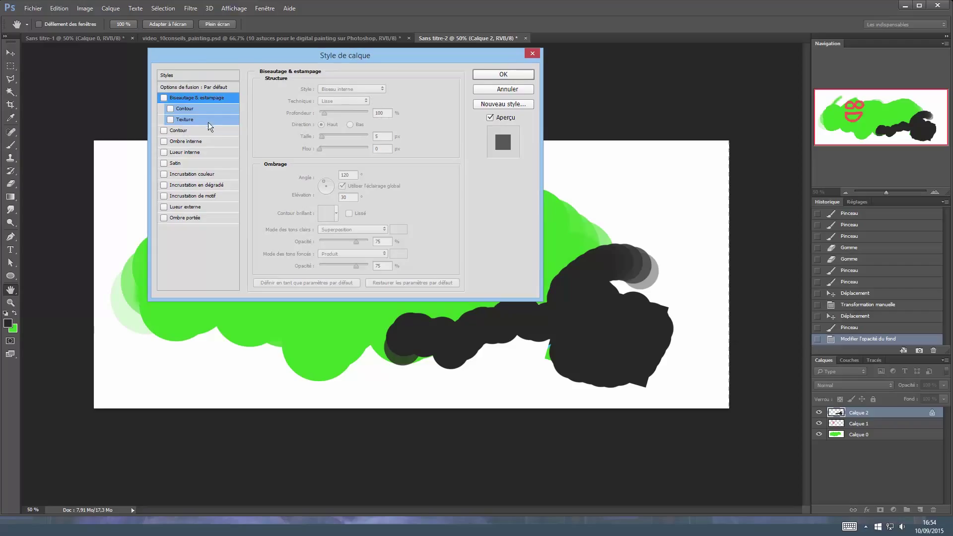
Add a Contour effect to Calque 2 and choose yellow as its colour.
click(178, 130)
drag(303, 55, 225, 78)
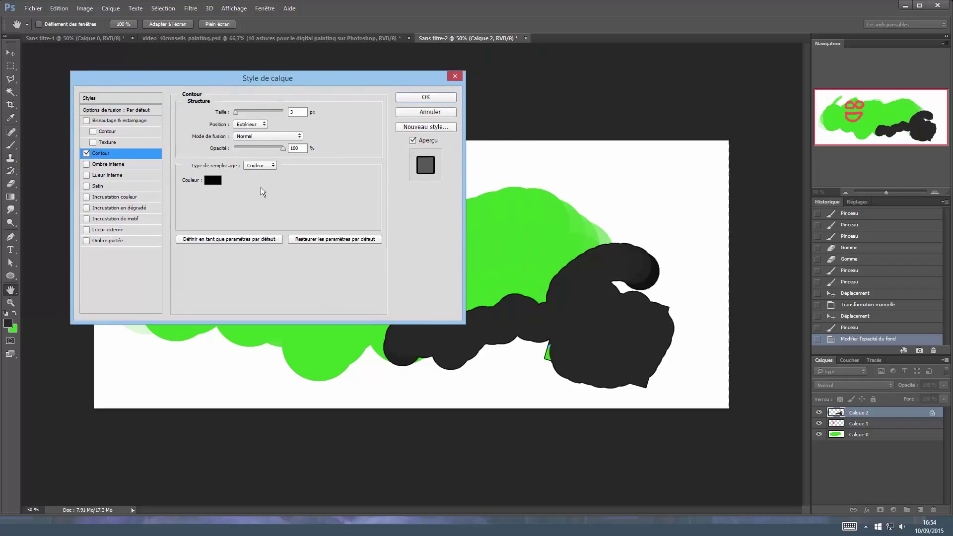
click(213, 180)
text(ffec83)
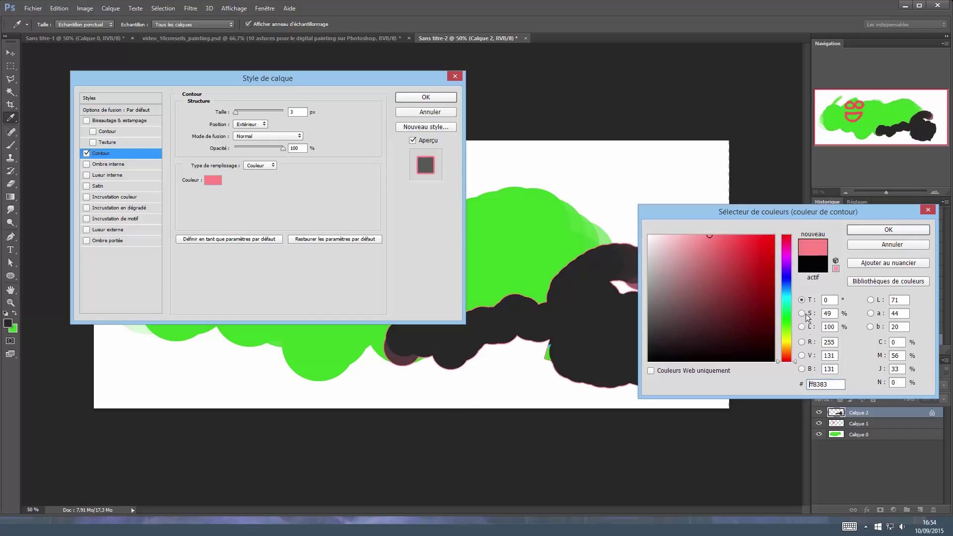
mouse_move(689, 277)
mouse_down()
mouse_move(758, 193)
mouse_move(767, 200)
mouse_up()
click(864, 229)
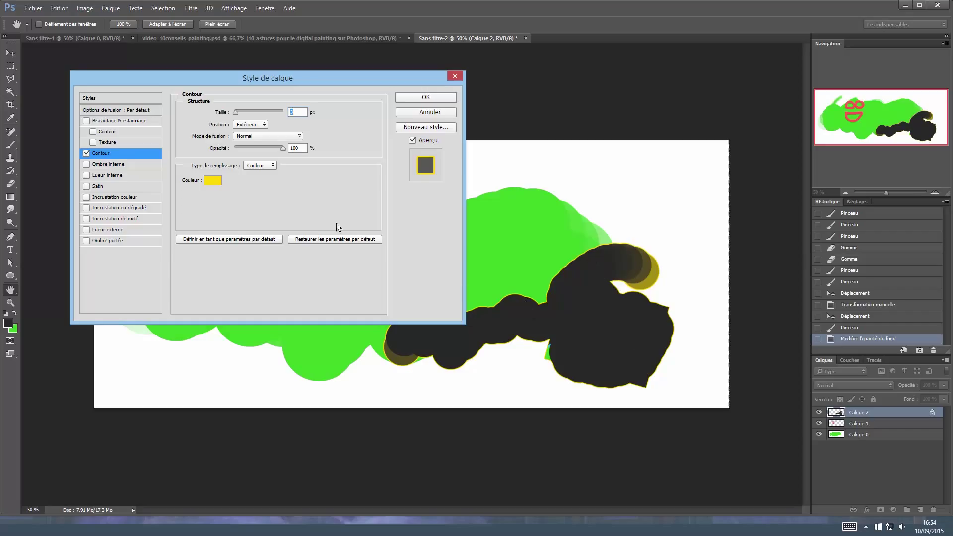
Set the yellow outline's size to 32 px, its position to Intérieur and its opacity to 100%.
drag(239, 112, 243, 112)
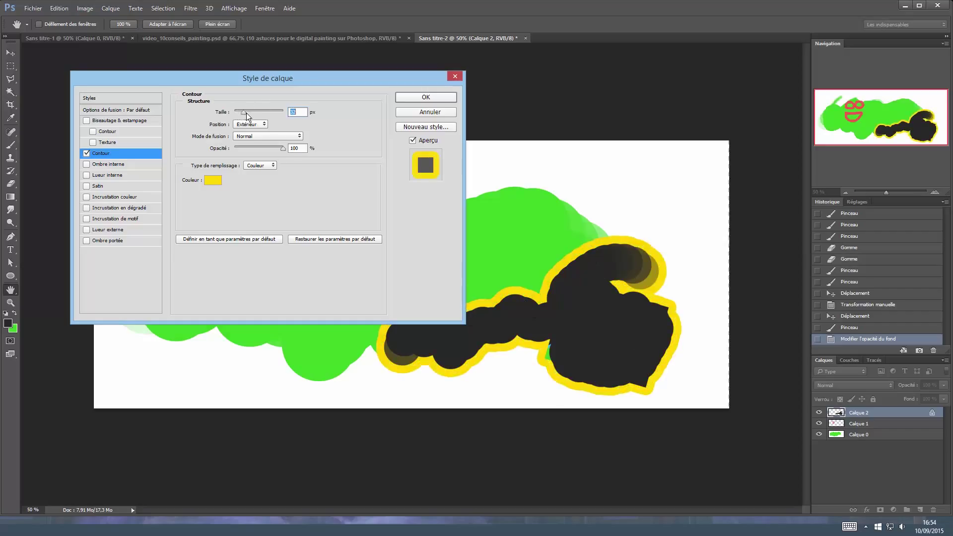
click(267, 147)
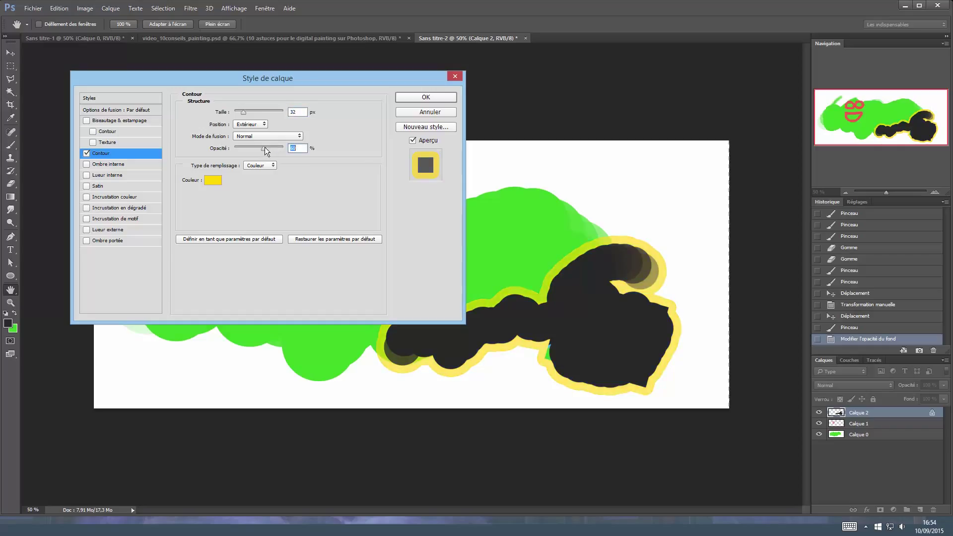
click(250, 125)
click(255, 138)
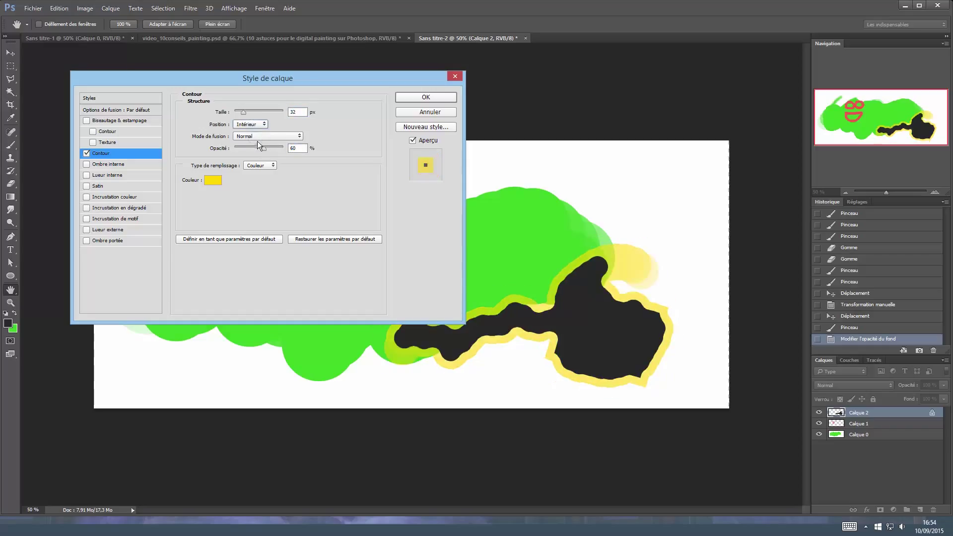
drag(267, 147, 339, 165)
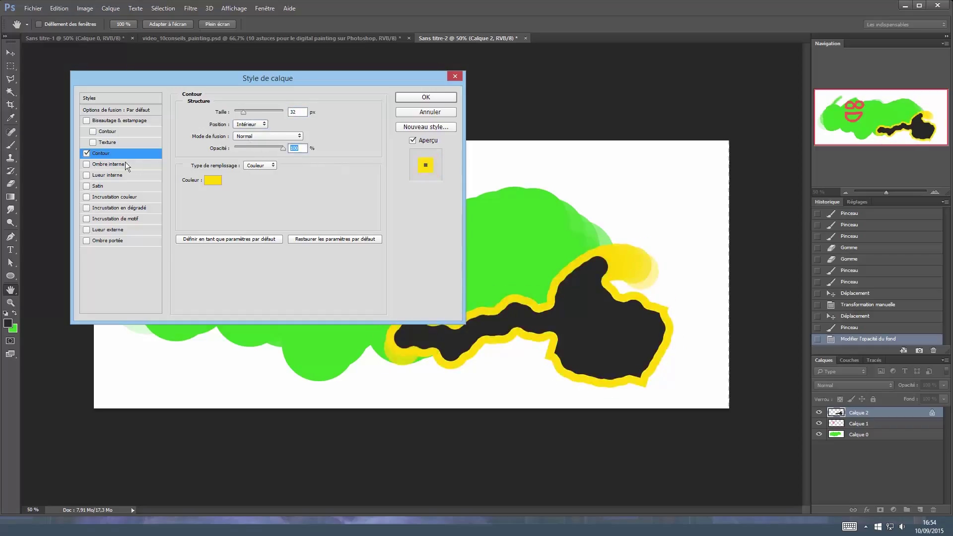
Add an Ombre interne with an 11 px distance, plus the Lueur externe and Incrustation de motif effects.
click(106, 165)
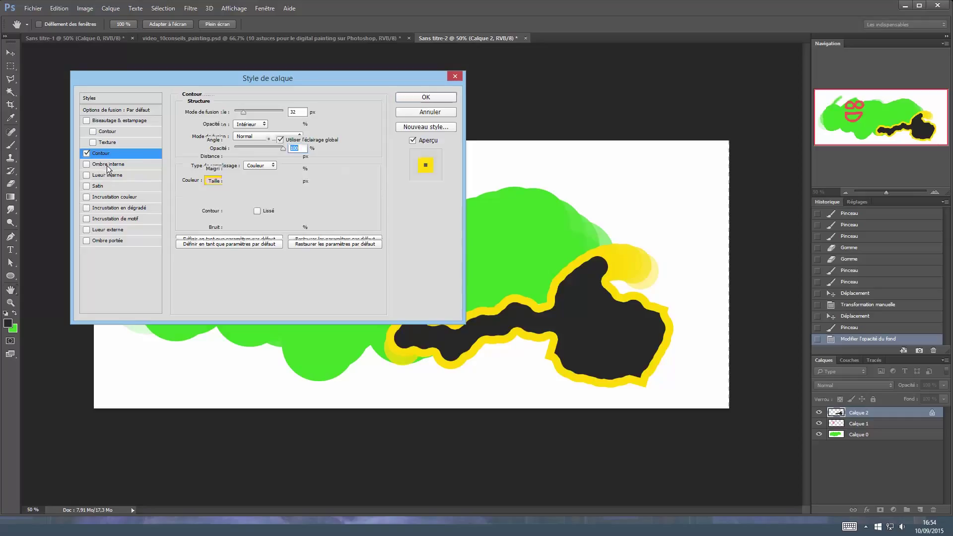
drag(230, 157, 235, 180)
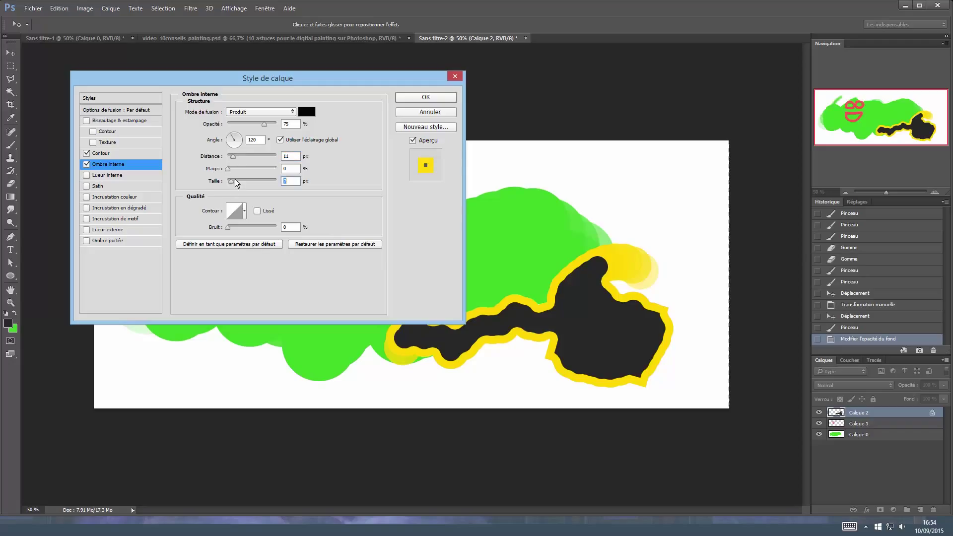
click(118, 229)
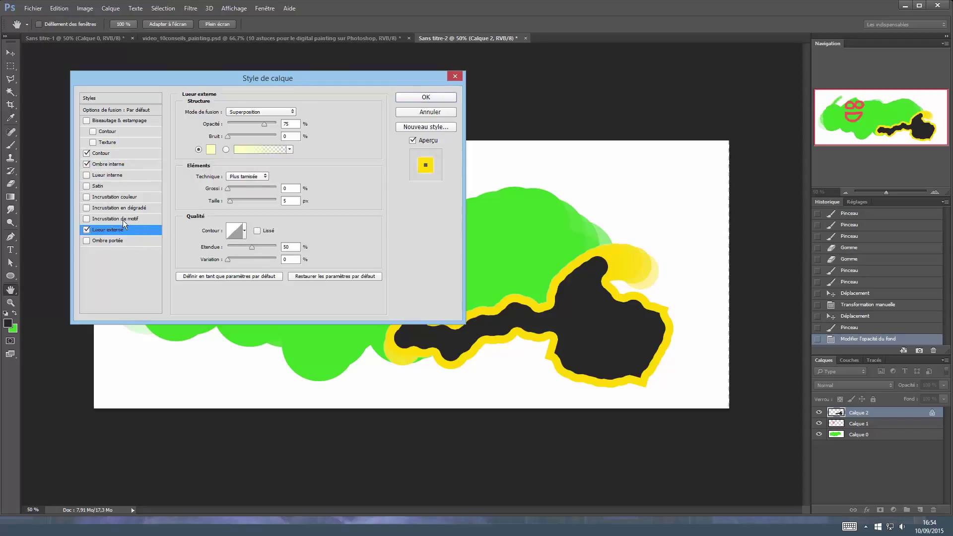
click(124, 220)
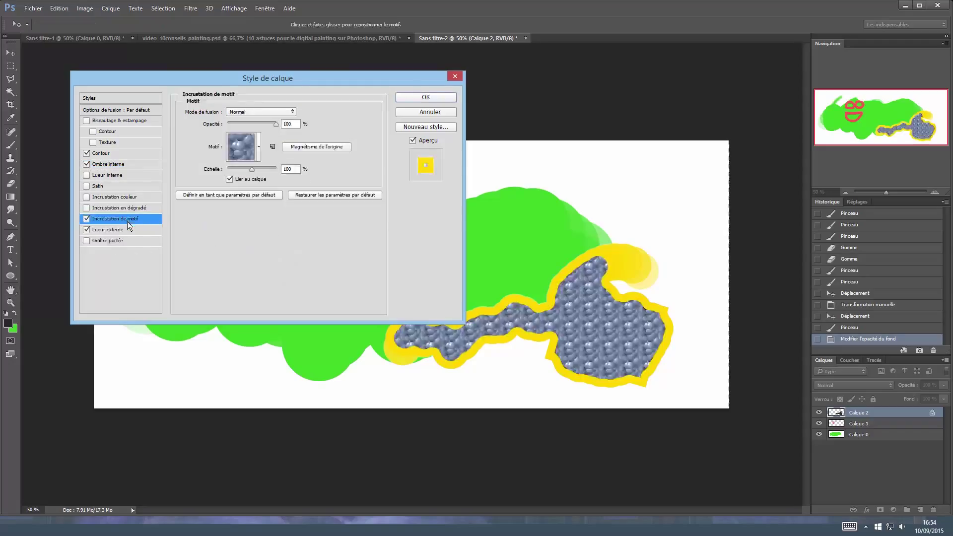
Add a green Lueur interne with a size of 43 px and the Normal blend mode.
click(123, 177)
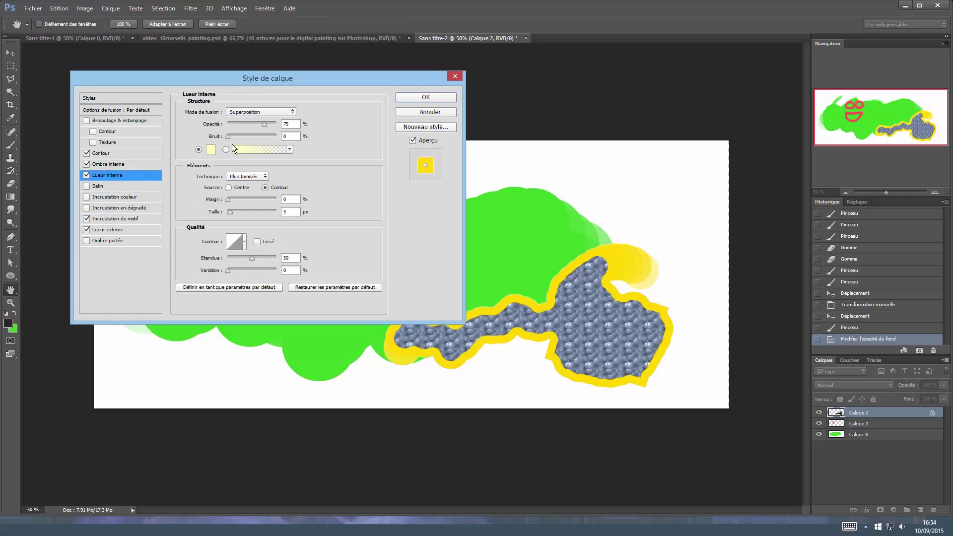
click(210, 149)
click(787, 315)
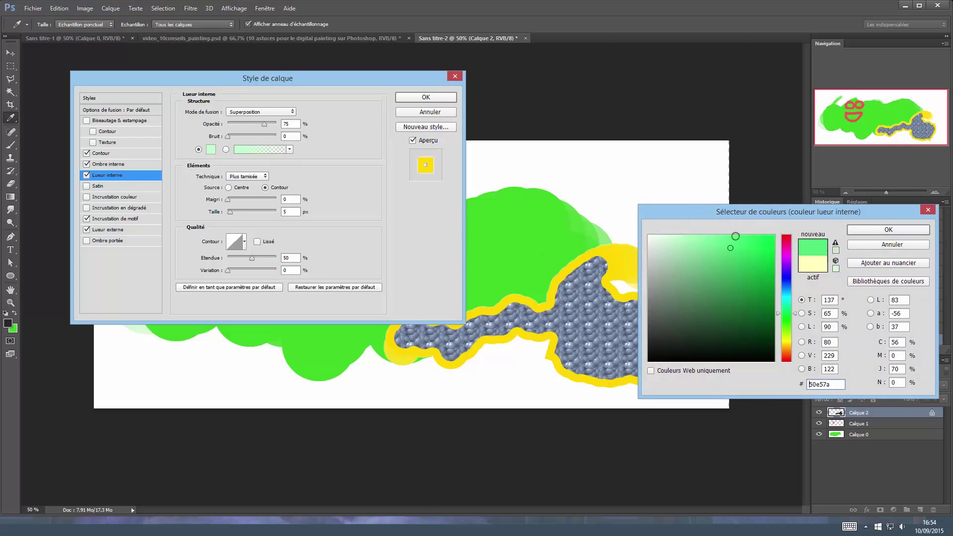
click(874, 232)
drag(237, 210, 235, 211)
click(245, 114)
click(247, 142)
click(246, 112)
click(243, 137)
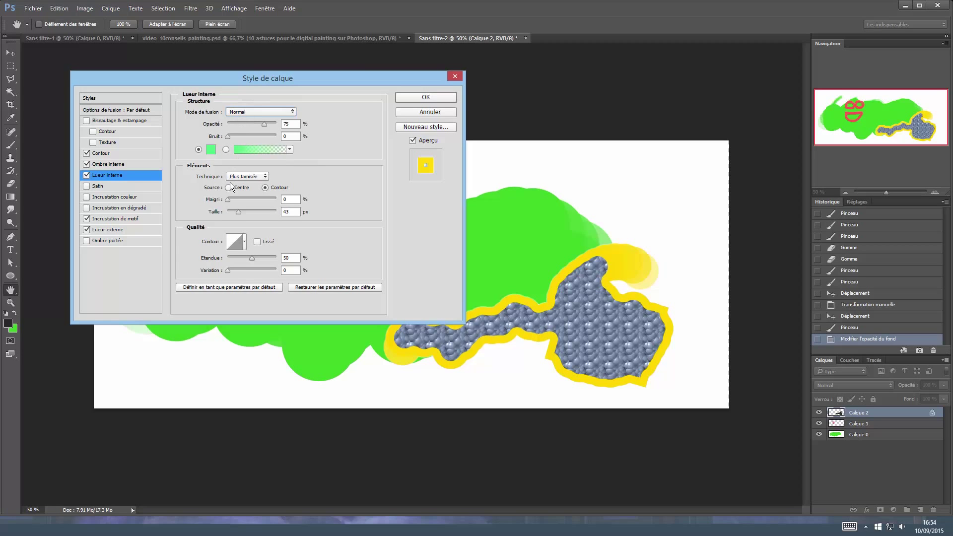
Set the inner glow's opacity to 100% and size to 92 px, comparing it with and without the pattern overlay.
drag(238, 213, 245, 212)
drag(270, 121, 279, 122)
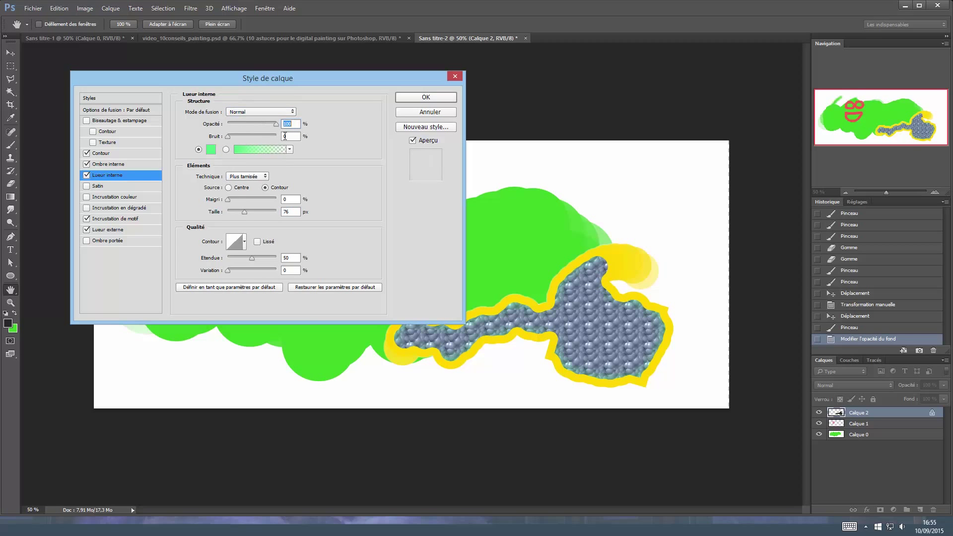
click(87, 219)
click(87, 219)
drag(244, 212, 248, 212)
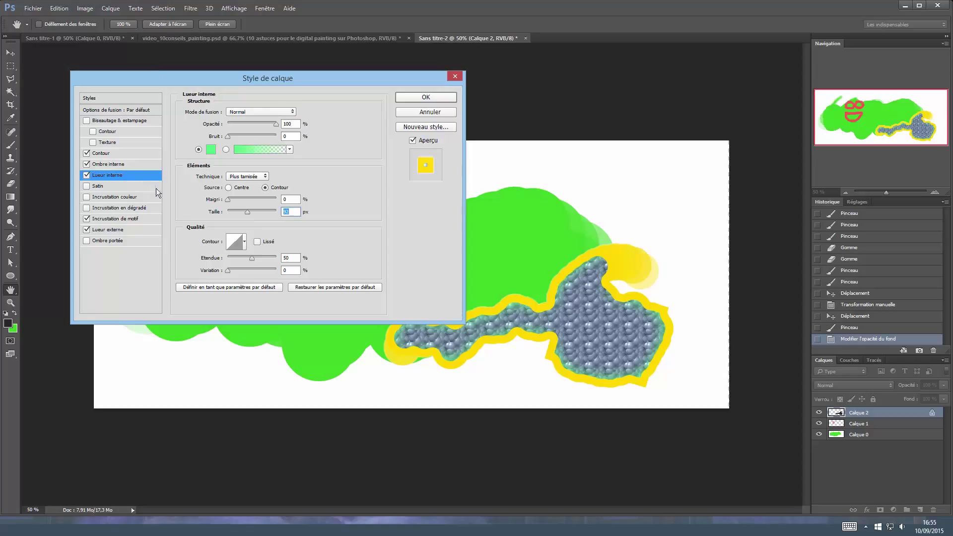
Turn off the outer glow, pattern overlay, inner glow, inner shadow and outline effects of Calque 2.
click(87, 229)
click(87, 218)
click(87, 175)
click(86, 164)
click(87, 153)
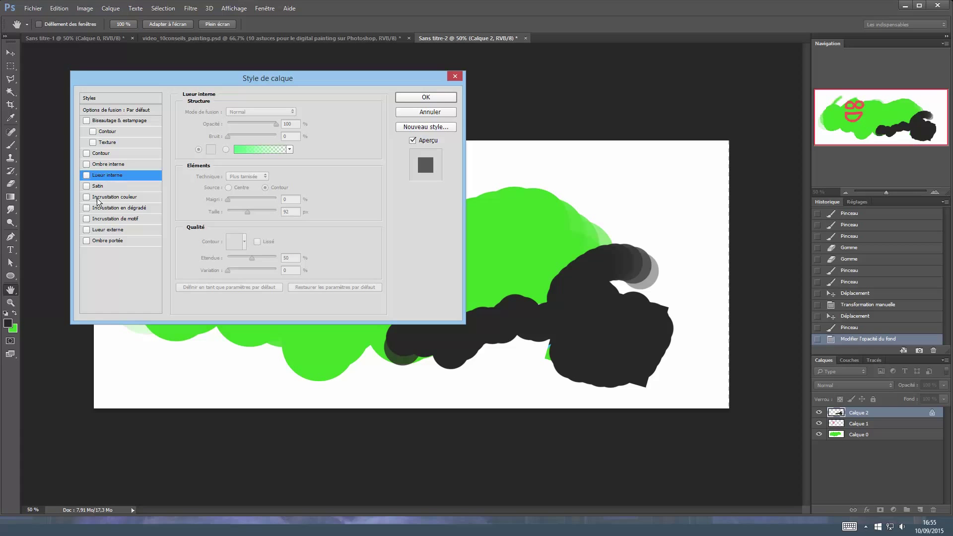
Try a pink Incrustation couleur on the dark shape and turn the effect off again.
click(102, 201)
click(307, 112)
mouse_move(721, 309)
mouse_down()
mouse_move(695, 237)
mouse_move(681, 275)
mouse_move(704, 208)
mouse_up()
key(Return)
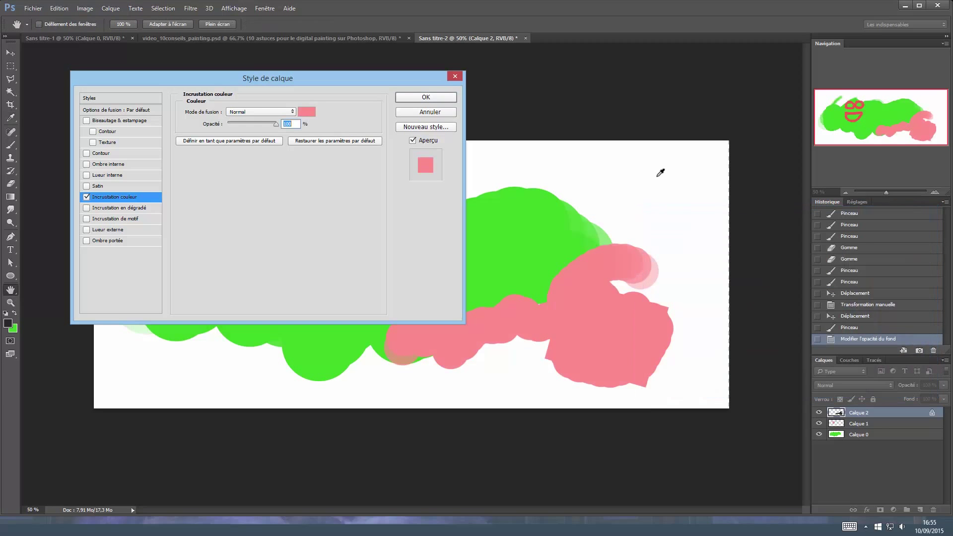
click(87, 198)
Enable Incrustation en dégradé on Calque 2 and choose the preset gradient "Jaune, violet, orange, bleu".
click(87, 207)
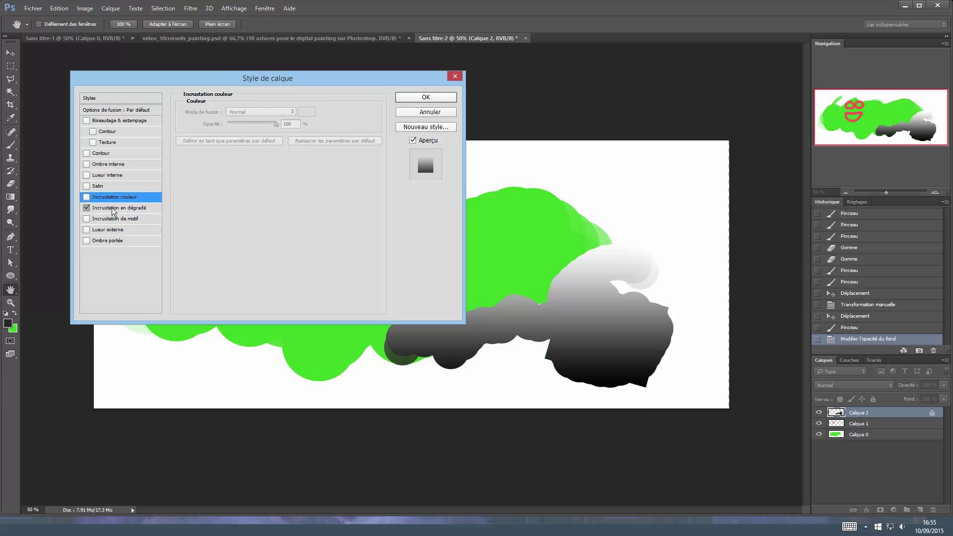
click(112, 208)
click(257, 135)
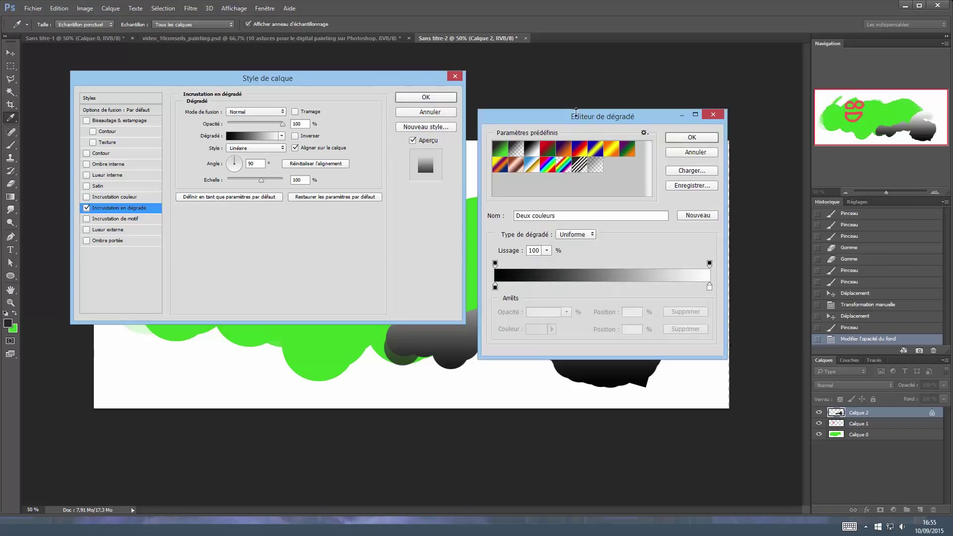
drag(577, 110, 752, 65)
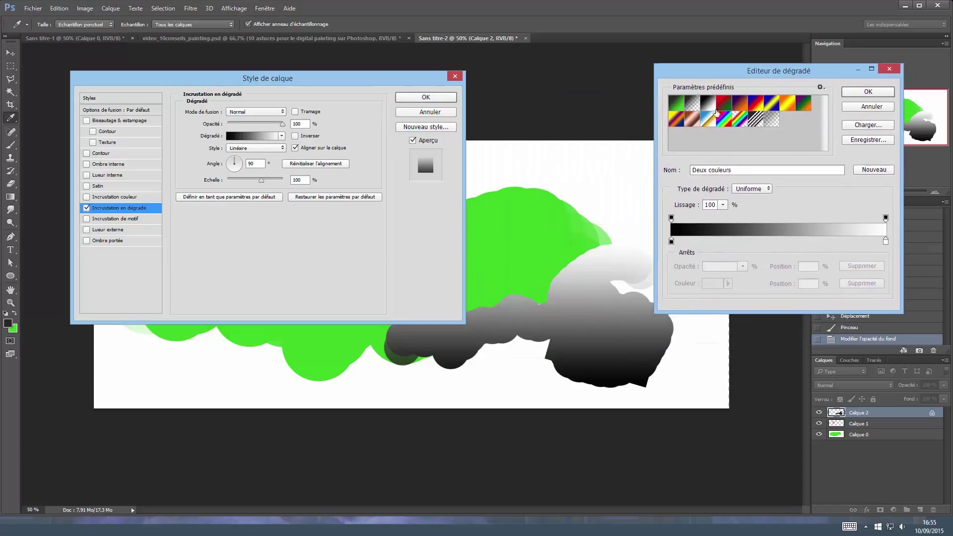
click(684, 104)
click(677, 119)
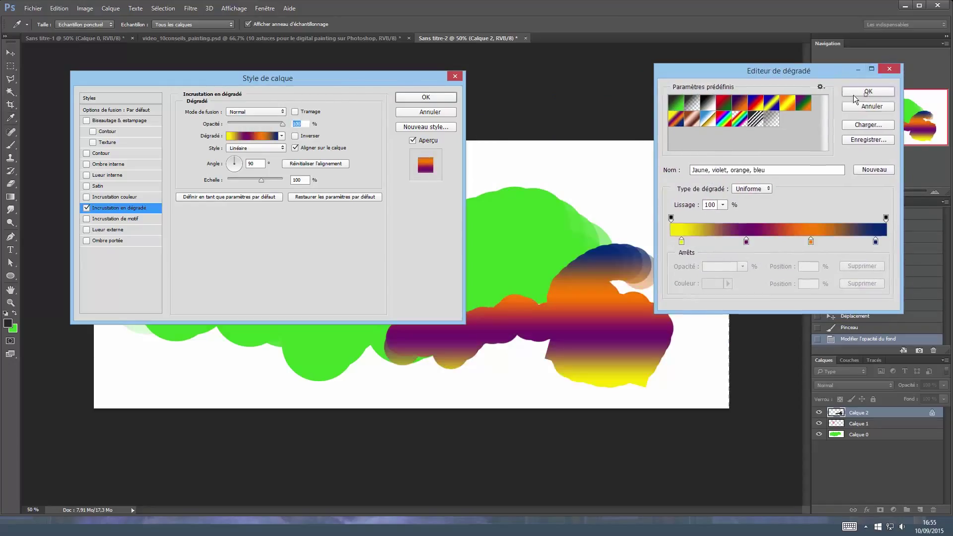
click(868, 92)
Set the gradient overlay's angle to 37°, style to Radial and scale to 114%, and apply the layer style.
drag(243, 167, 251, 147)
click(251, 147)
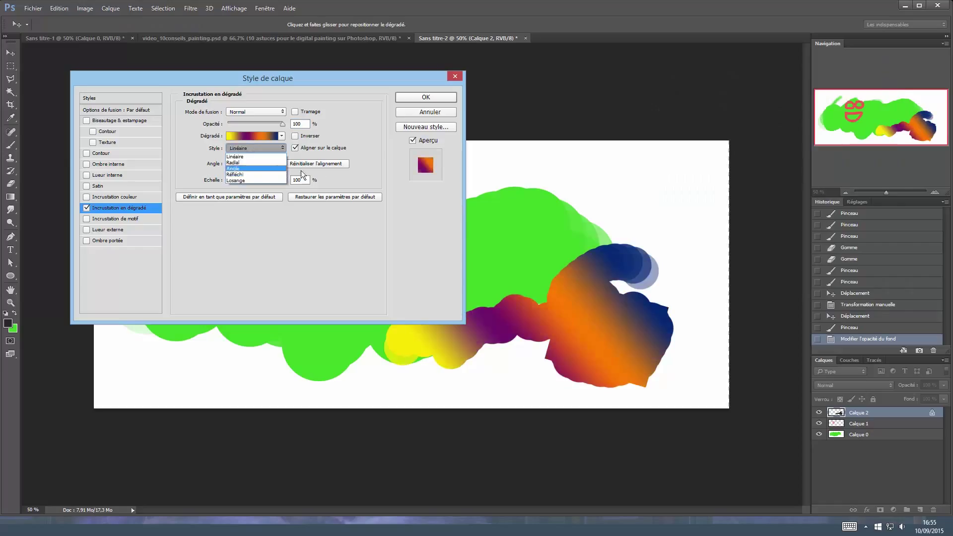
click(254, 162)
drag(263, 180, 244, 180)
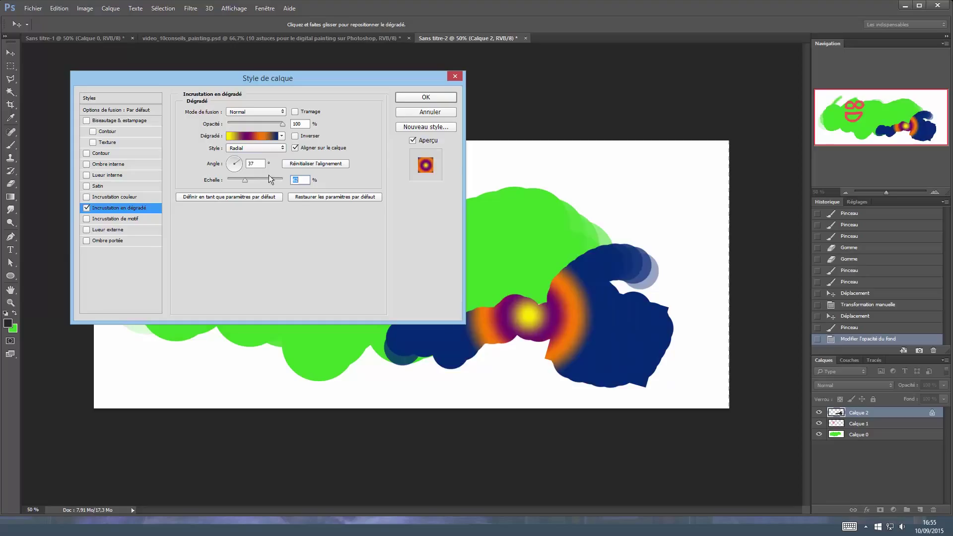
click(268, 178)
click(430, 98)
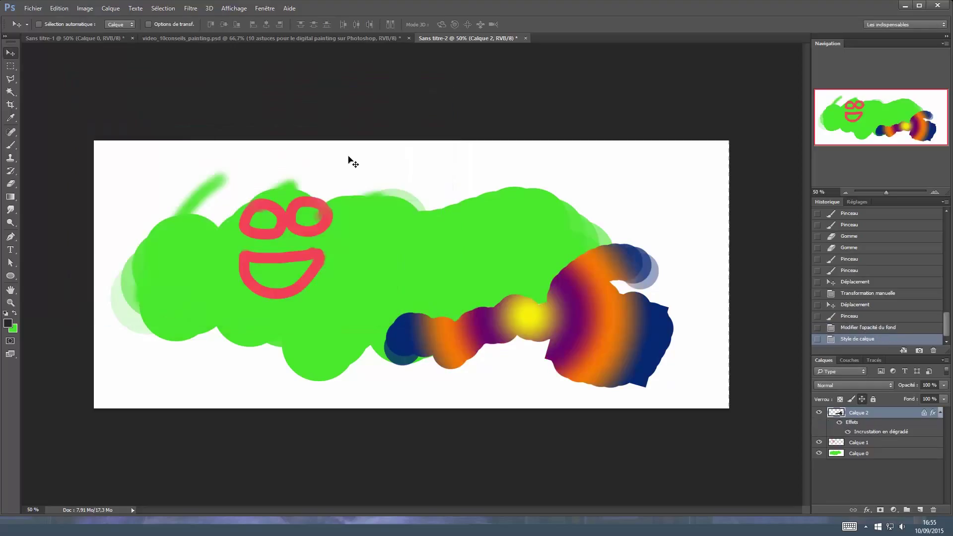
Try to move the locked Calque 2, and try its fill opacity at about 49% before restoring it to 100%.
click(640, 295)
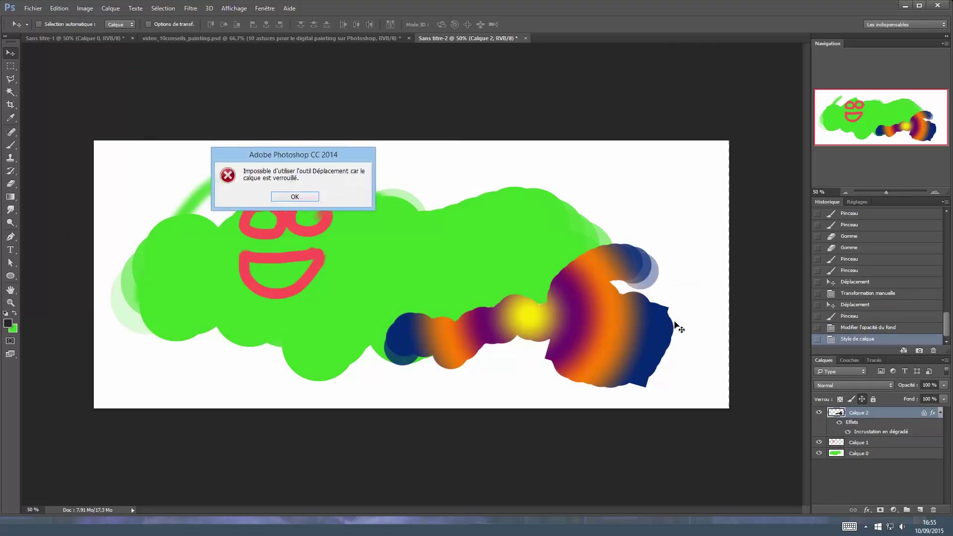
key(Return)
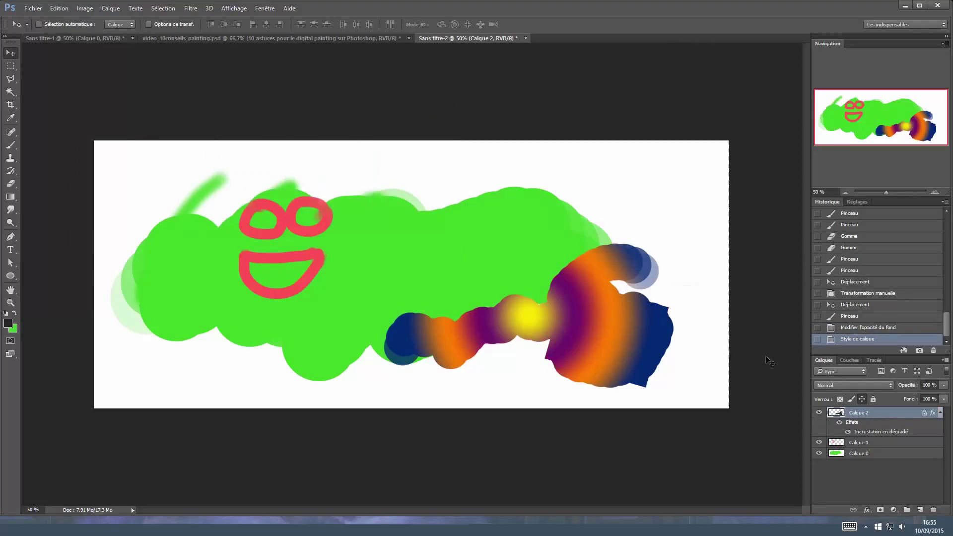
click(944, 399)
mouse_move(945, 410)
mouse_down()
mouse_move(912, 412)
mouse_move(947, 411)
mouse_up()
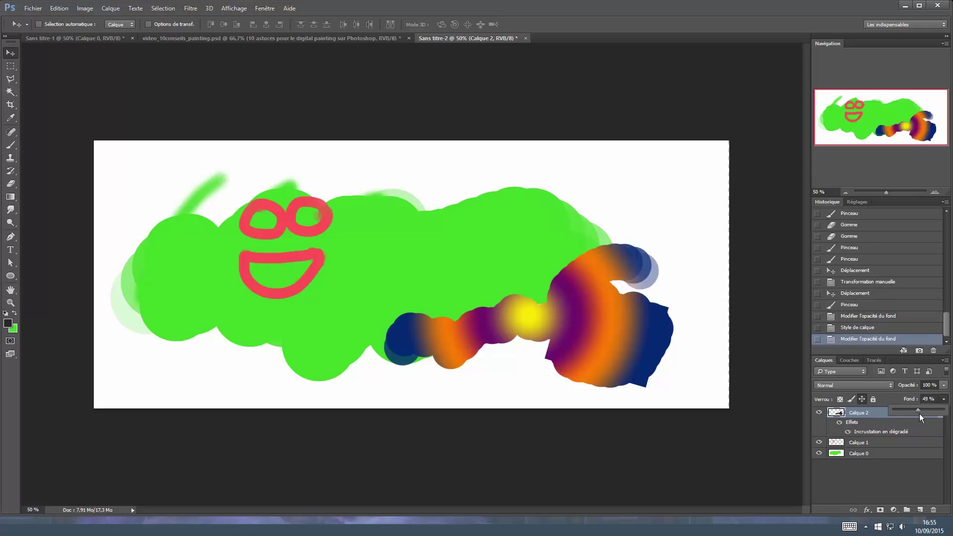
mouse_move(943, 416)
mouse_down()
mouse_move(952, 417)
mouse_move(938, 414)
mouse_up()
Turn off the gradient overlay of Calque 2 and add an outer Contour with a size of 29 px.
double_click(879, 432)
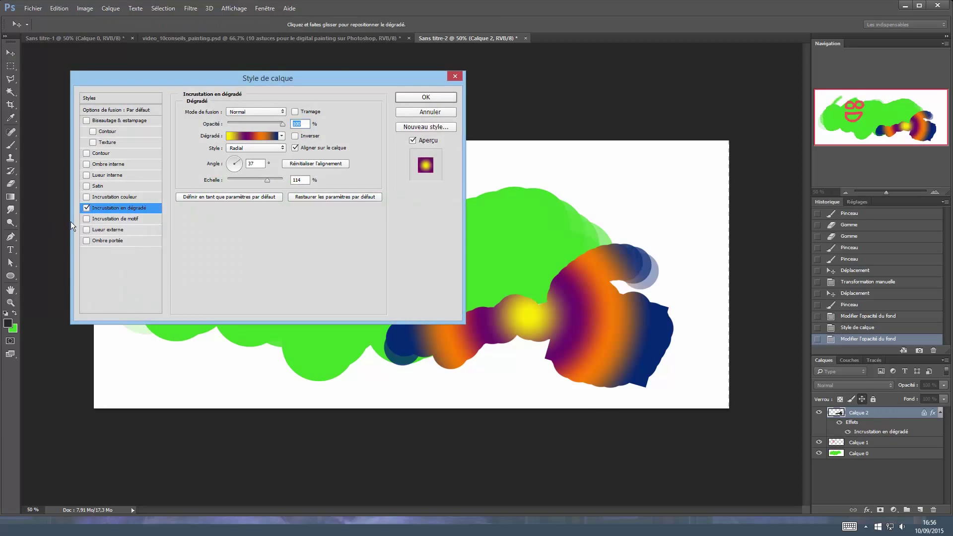
click(87, 207)
click(86, 154)
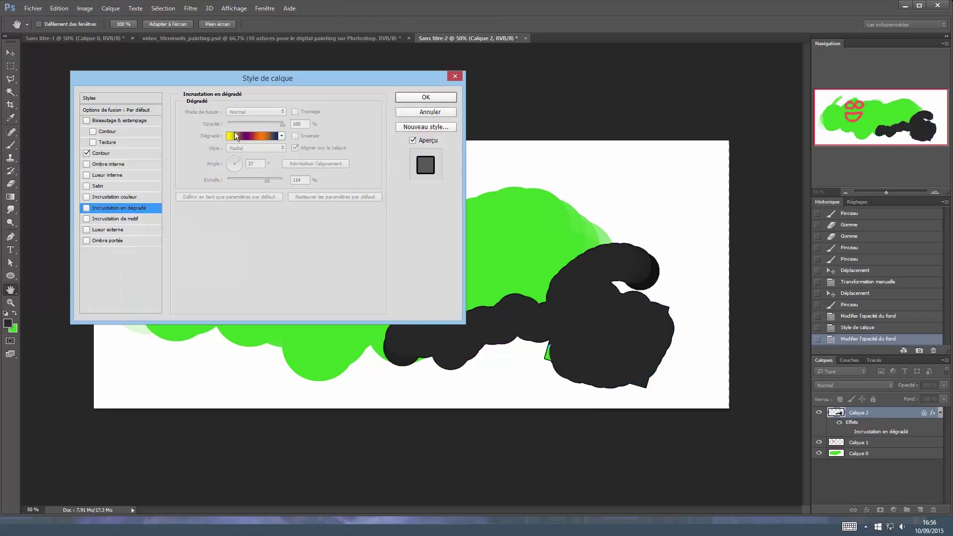
click(137, 153)
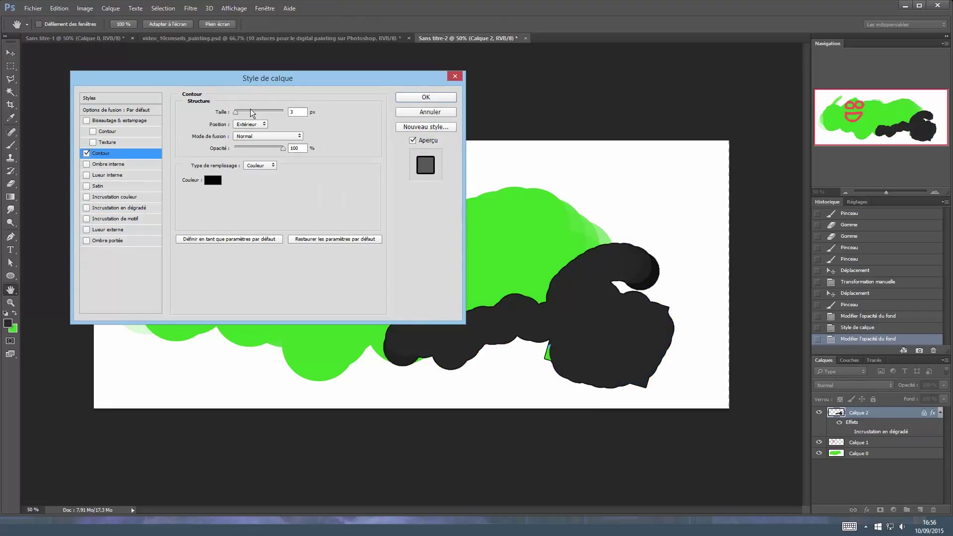
drag(250, 109, 243, 109)
Set the outline colour to orange ffb400 and apply the layer style.
click(213, 179)
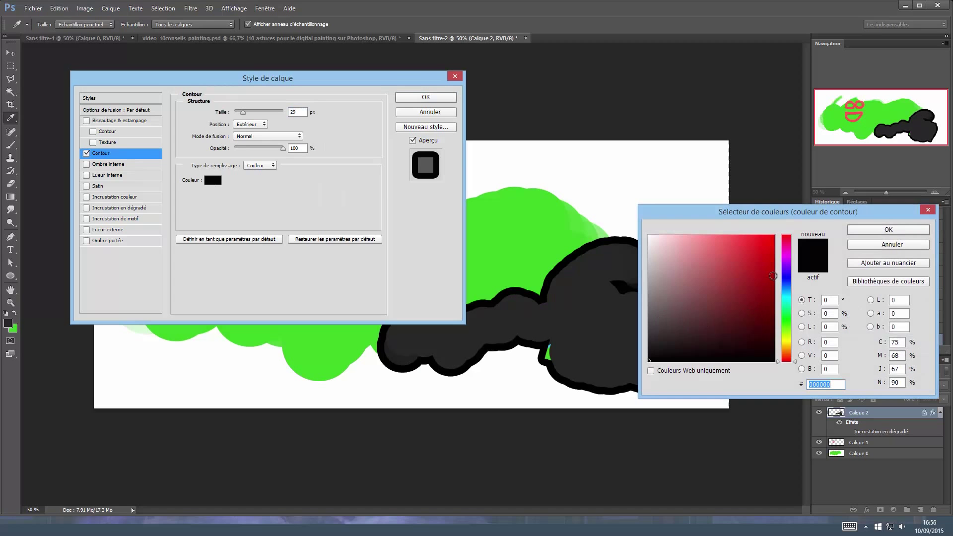
click(787, 347)
drag(736, 292, 774, 234)
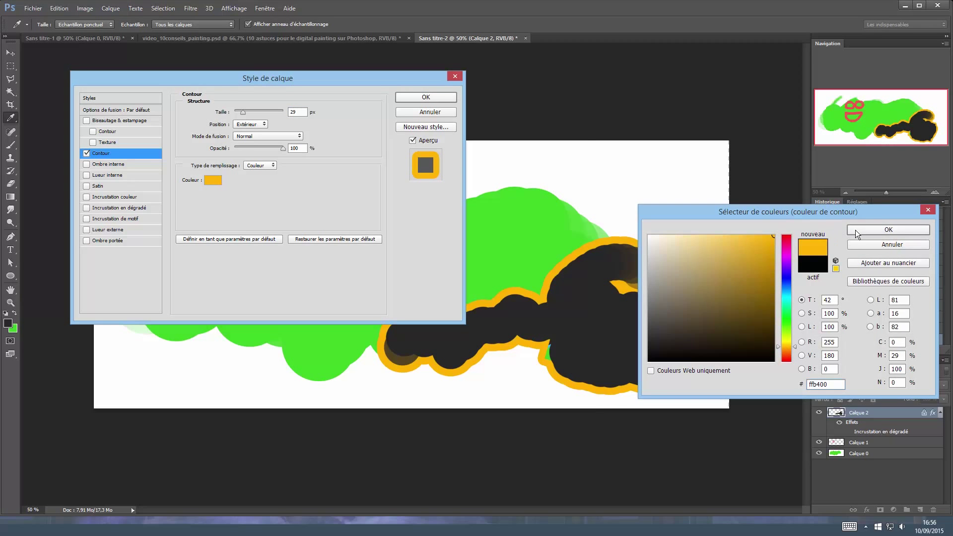
click(858, 232)
click(449, 98)
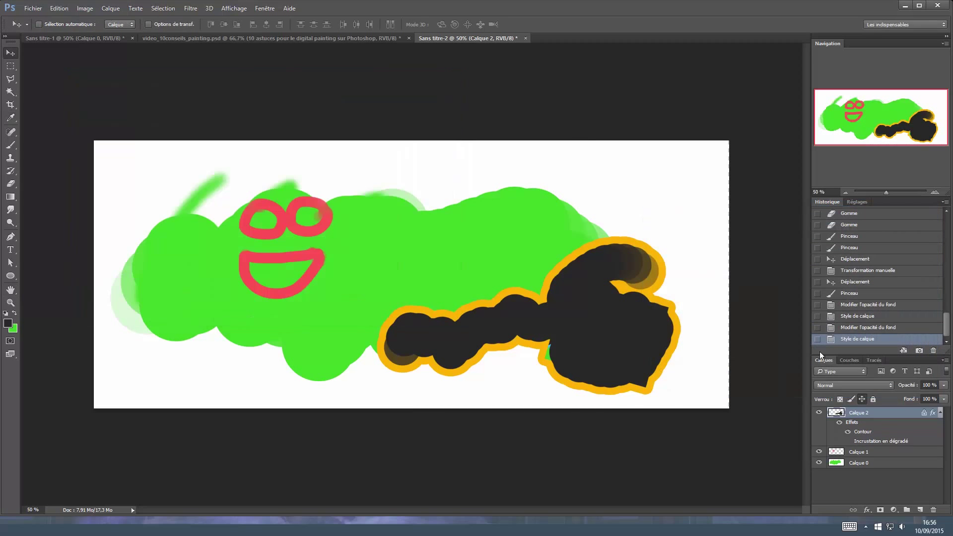
Try lowering the fill opacity of the outlined Calque 2 to about 29% and return it to 100%.
click(943, 399)
drag(945, 410, 906, 409)
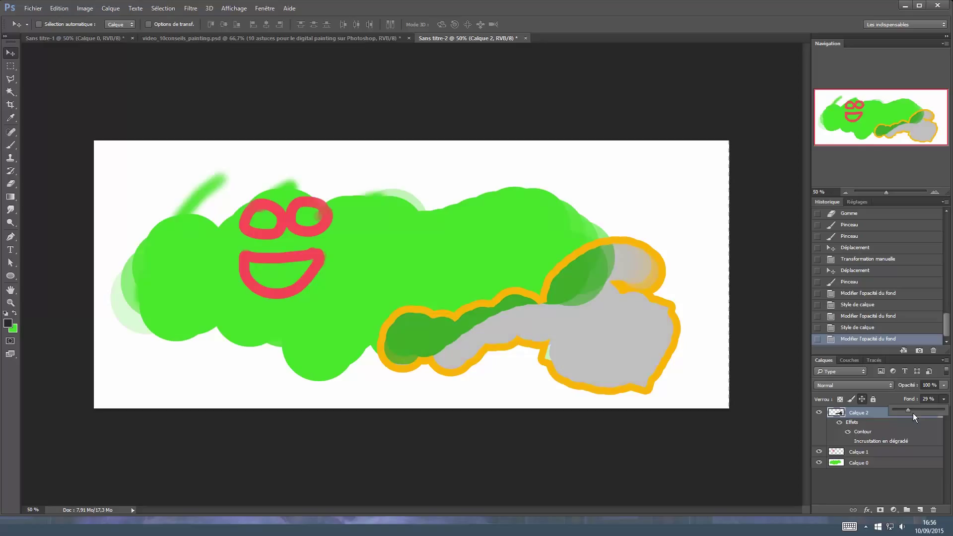
drag(904, 411, 943, 410)
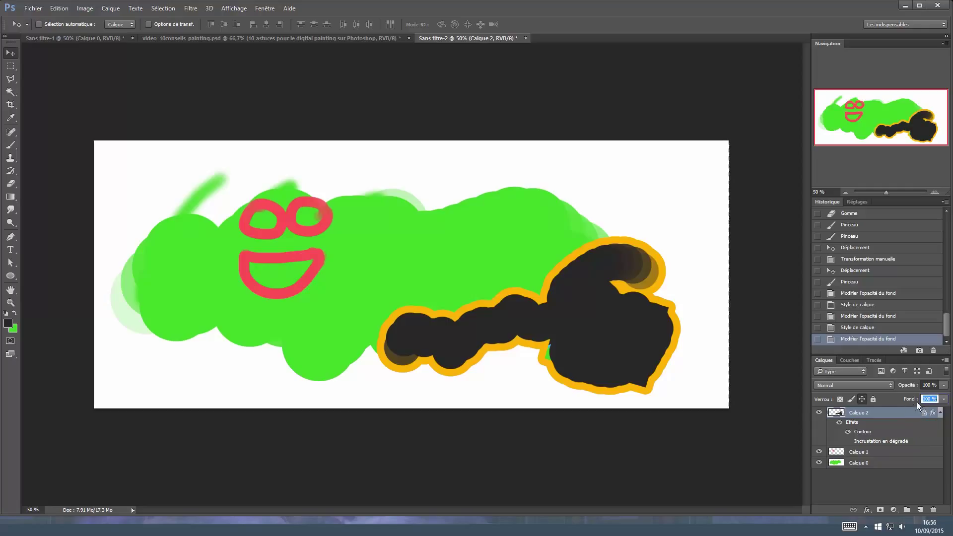
Add the red Incrustation couleur effect to Calque 2 alongside its outline.
click(878, 453)
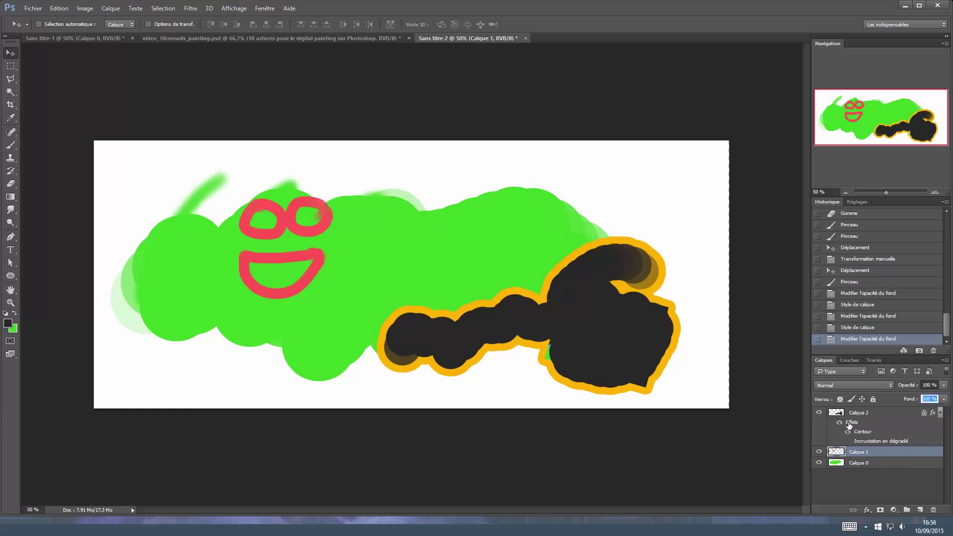
double_click(881, 413)
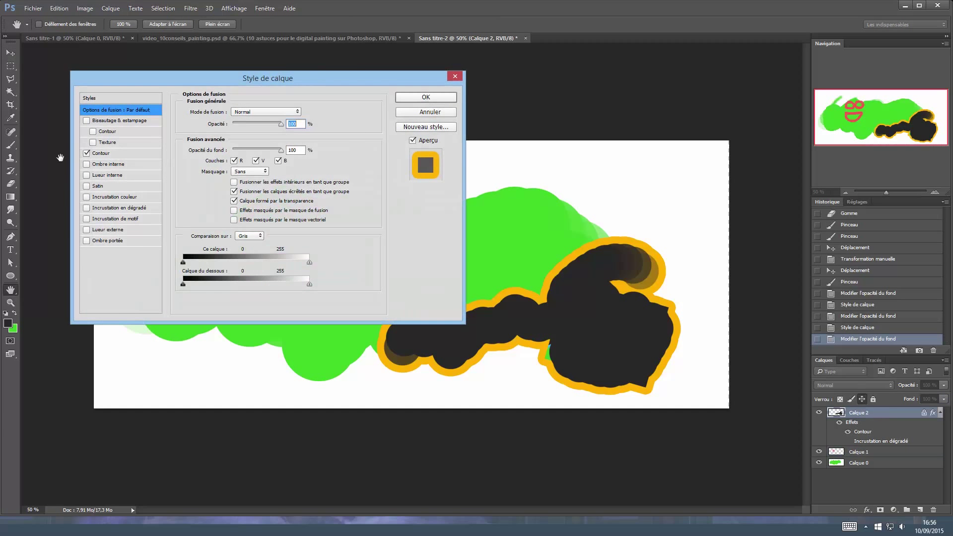
click(87, 197)
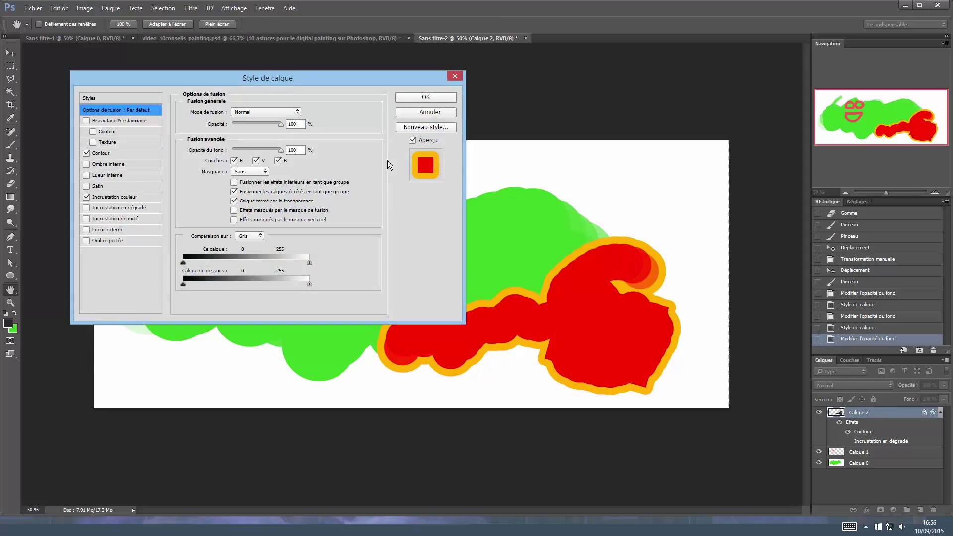
click(445, 96)
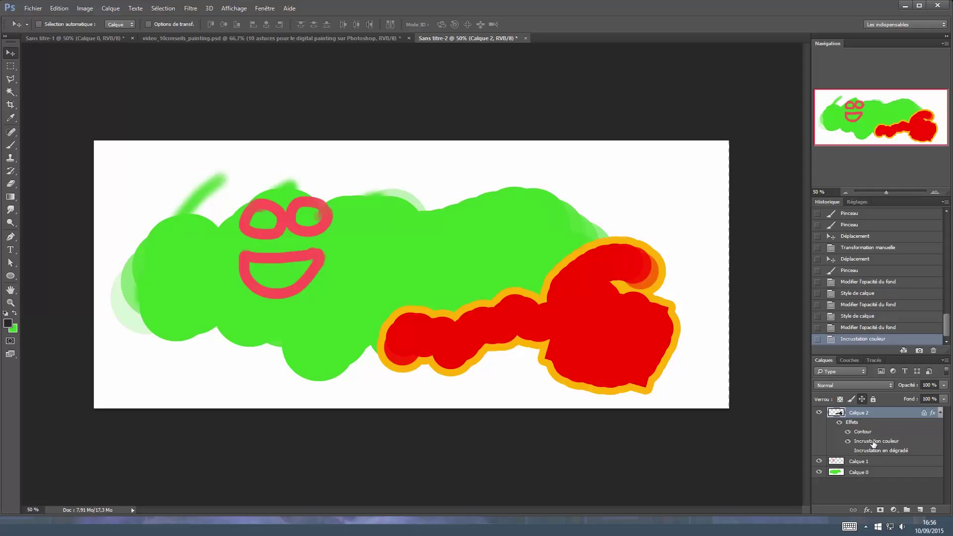
Hide the colour overlay of Calque 2, show its gradient overlay instead, and toggle the outline and all effects off and on.
click(849, 434)
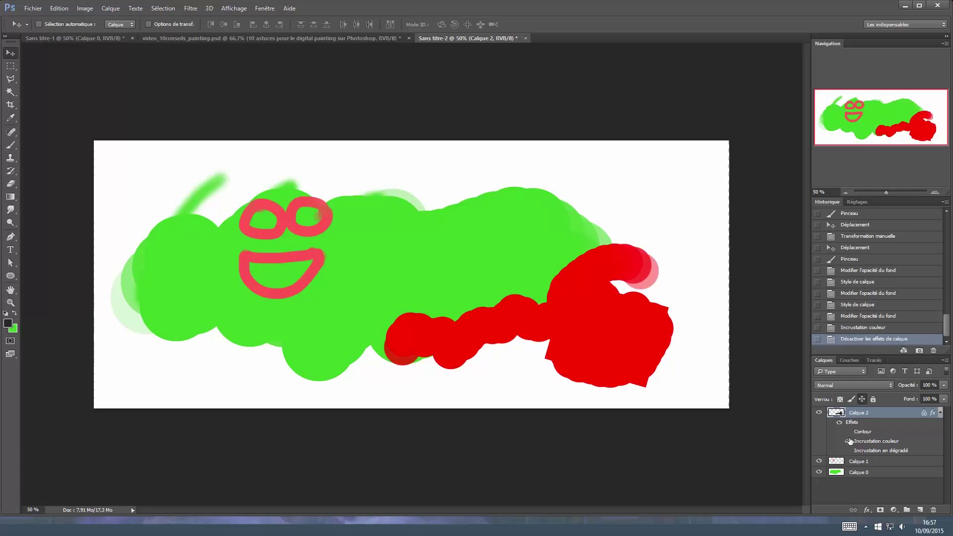
click(850, 442)
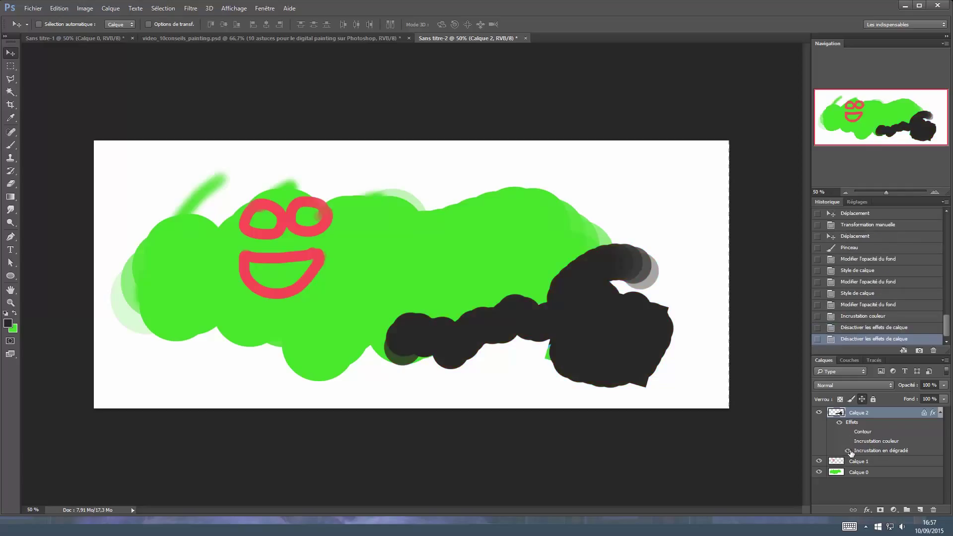
click(848, 450)
click(847, 433)
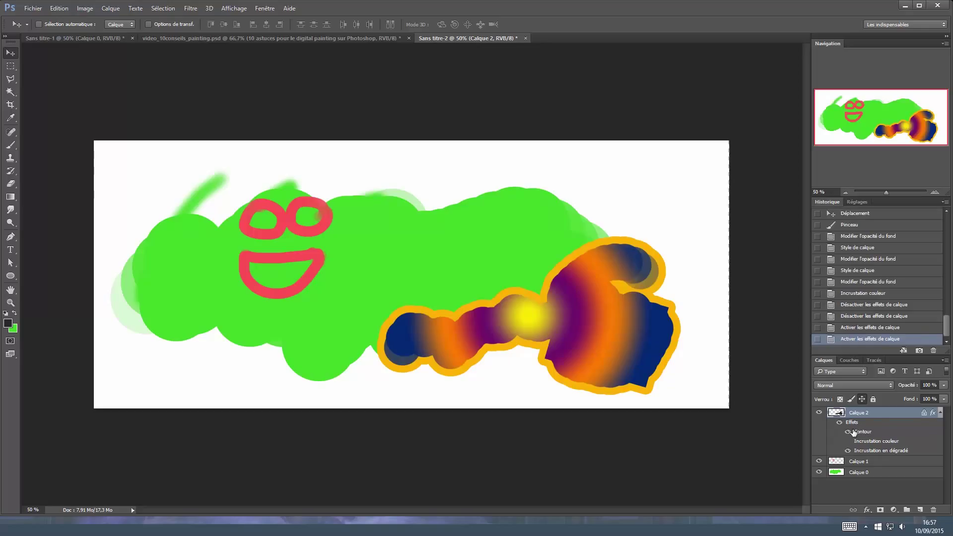
click(841, 424)
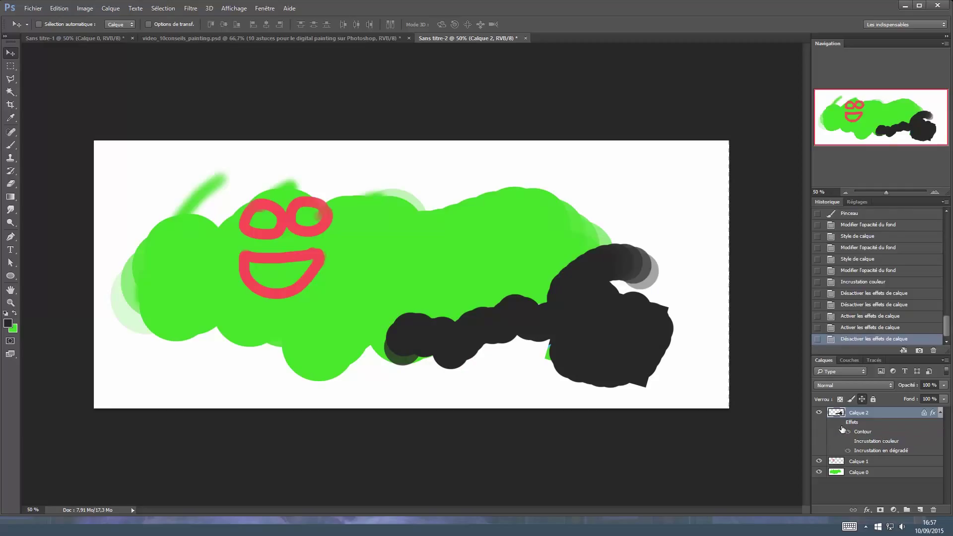
click(842, 426)
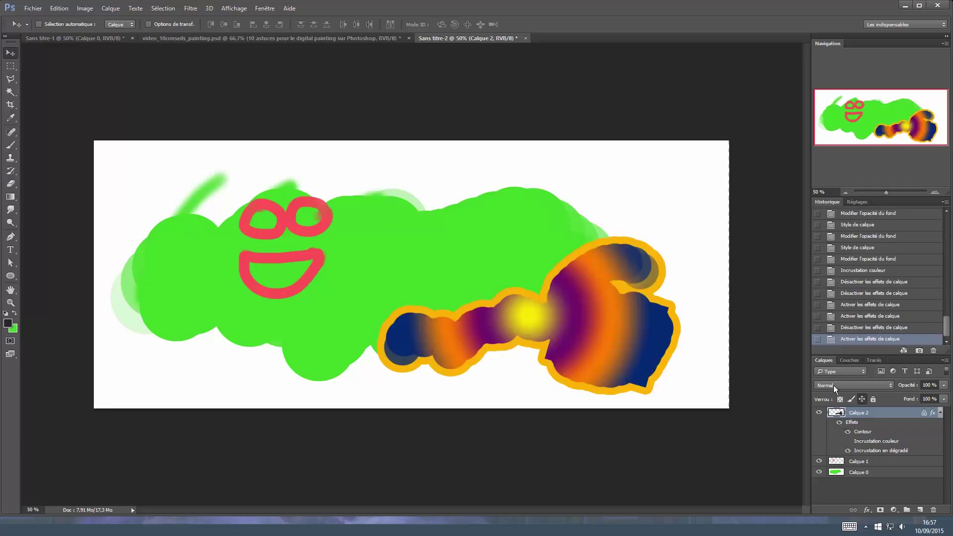
Change the outline colour of Calque 2 to dark orange c25200 and apply it.
double_click(865, 432)
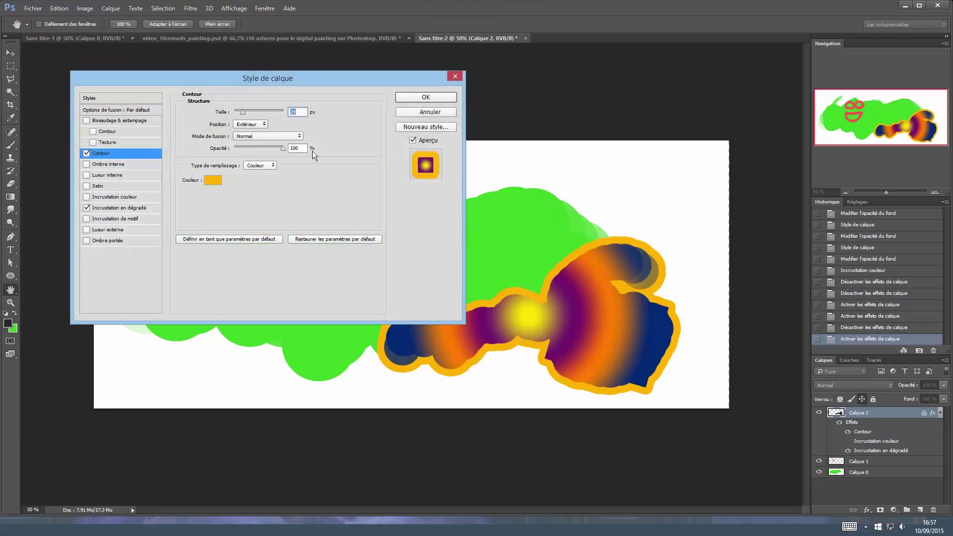
click(213, 180)
click(835, 251)
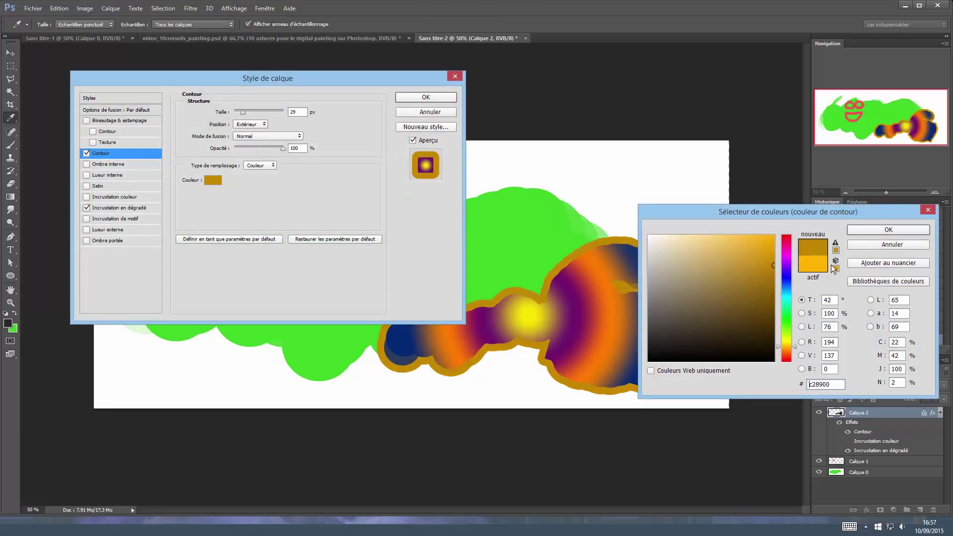
click(787, 330)
click(787, 352)
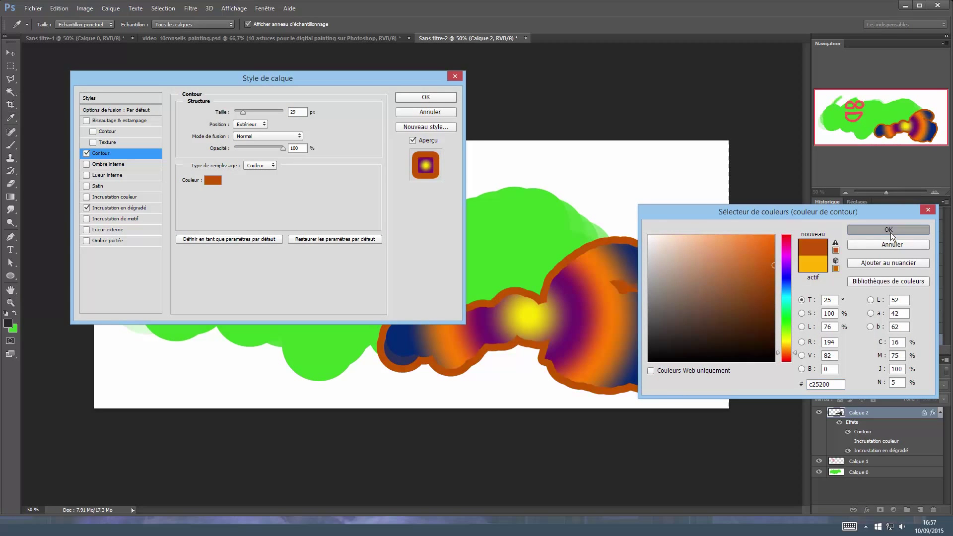
click(891, 233)
key(Return)
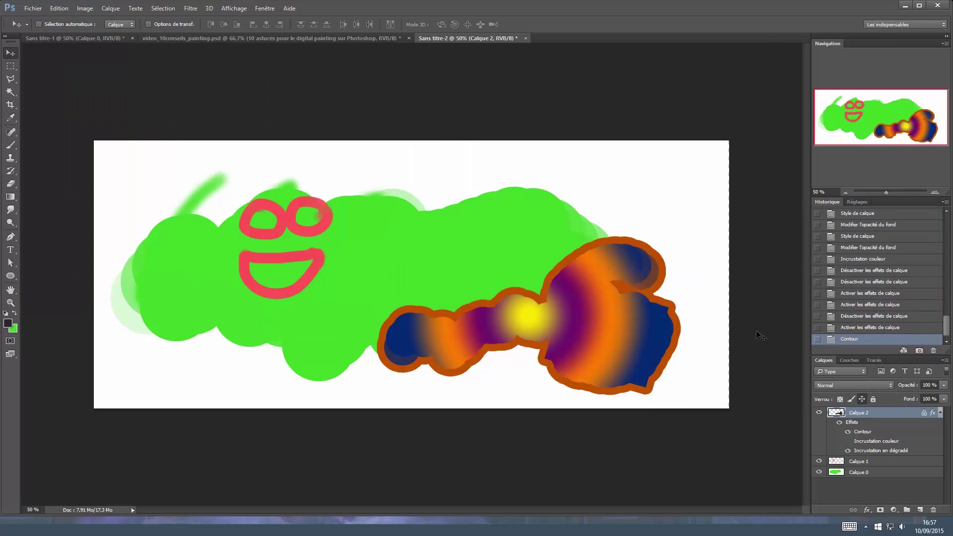